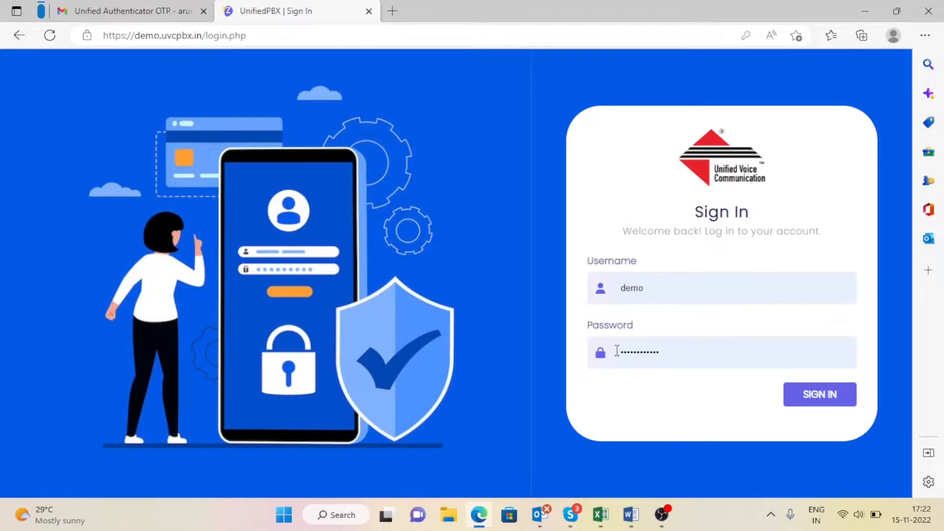
# Step: Switch from the Edge sign-in page to the Word feature list in Document1
pyautogui.click(631, 514)
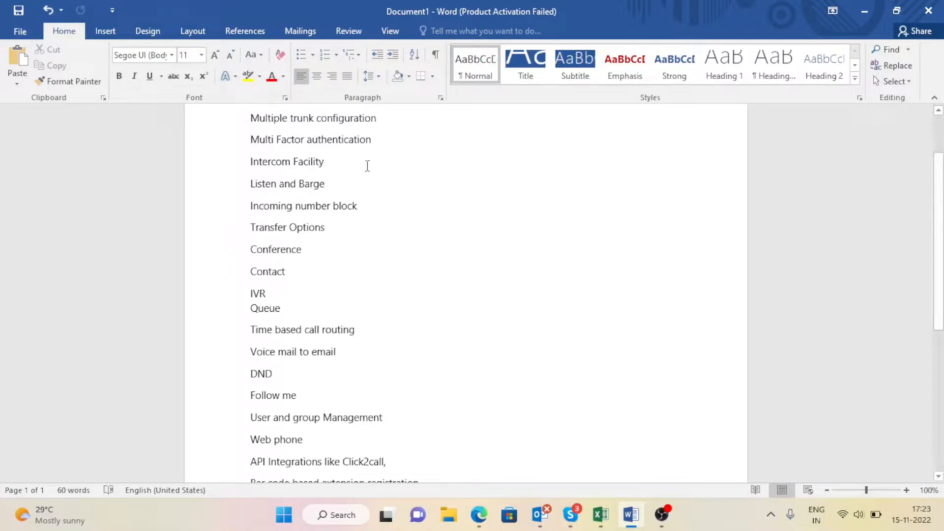
pyautogui.click(379, 141)
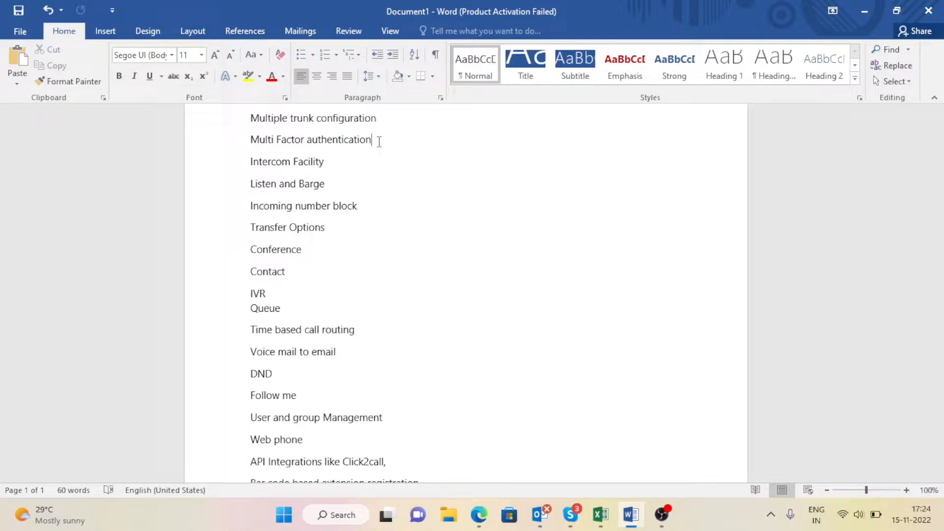
pyautogui.tripleClick(301, 163)
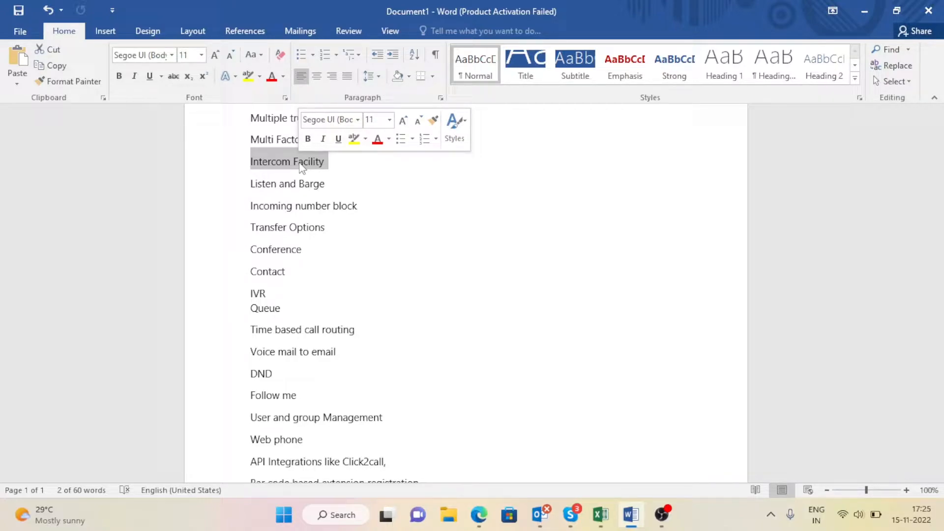
pyautogui.tripleClick(277, 191)
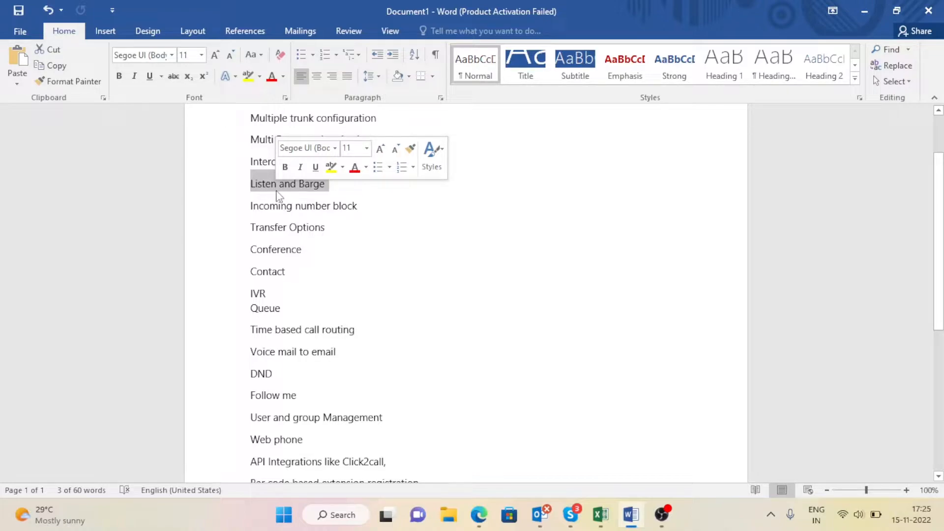
pyautogui.click(277, 193)
pyautogui.click(277, 184)
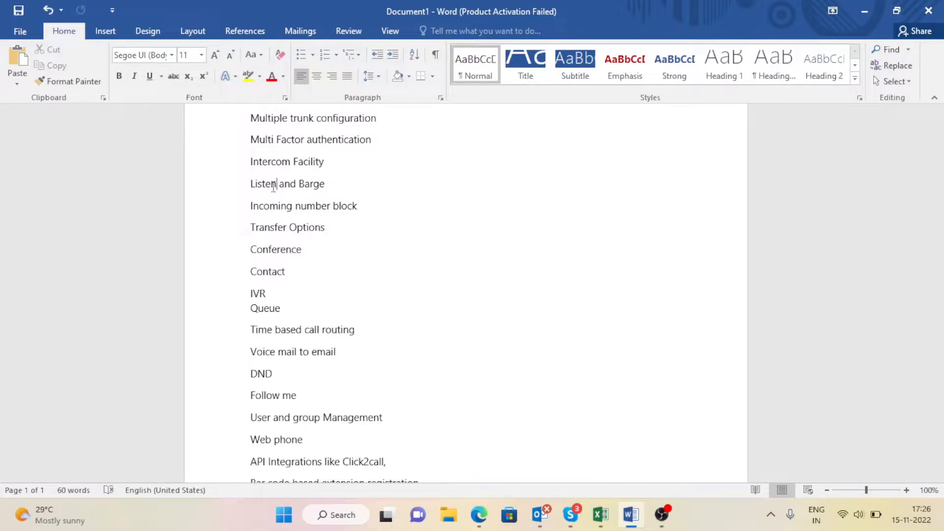
# Step: Insert 'Audio ' before Conference so the entry reads Audio Conference
pyautogui.click(366, 207)
pyautogui.press('Down')
pyautogui.press('Down')
pyautogui.press('Left')
pyautogui.press('Left')
pyautogui.press('Left')
pyautogui.press('Left')
pyautogui.press('Left')
pyautogui.press('Left')
pyautogui.press('Left')
pyautogui.press('Left')
pyautogui.press('Left')
pyautogui.press('Left')
pyautogui.write('Audion')
pyautogui.press('BackSpace')
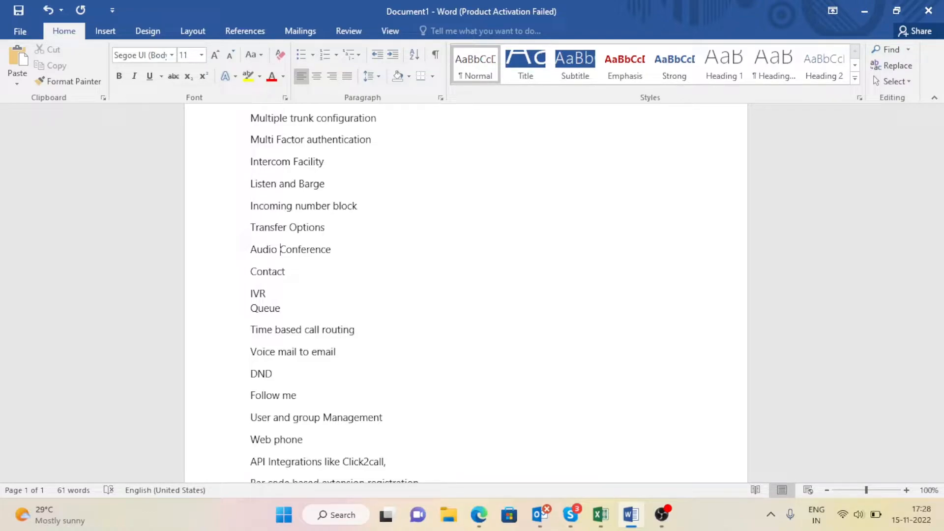
pyautogui.click(350, 251)
pyautogui.press('Return')
pyautogui.write('Re')
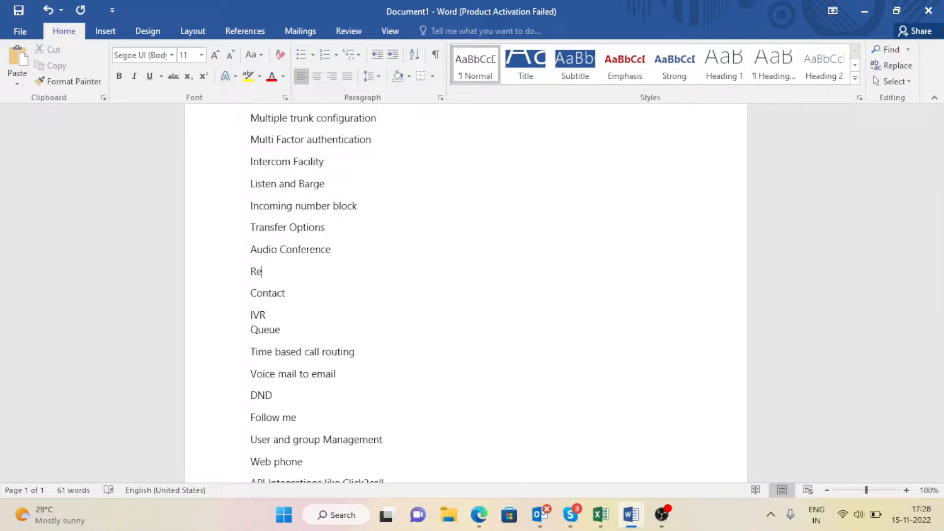
pyautogui.write('cording')
pyautogui.click(251, 271)
pyautogui.write('Callin')
pyautogui.press('BackSpace')
pyautogui.press('BackSpace')
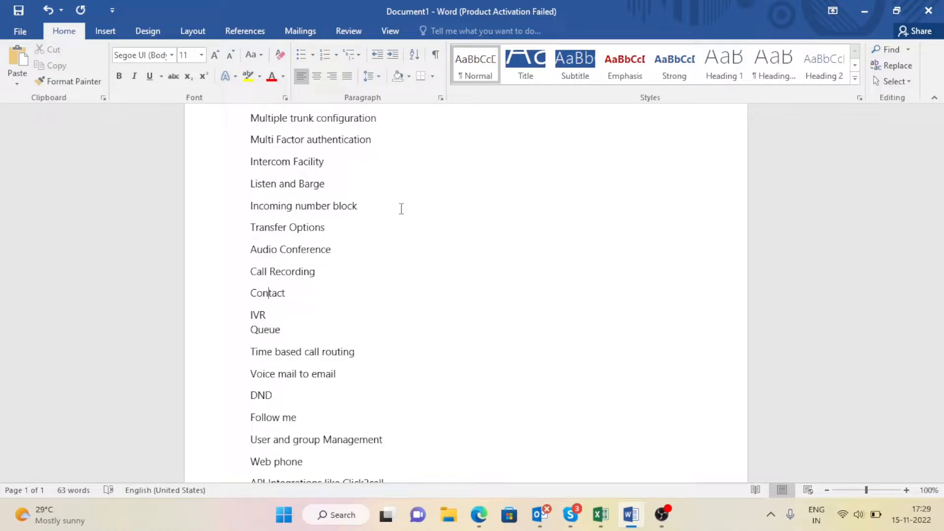
pyautogui.press('Down')
pyautogui.press('Down')
pyautogui.press('Right')
pyautogui.press('Down')
pyautogui.press('Right')
pyautogui.press('Right')
pyautogui.press('Right')
pyautogui.press('Right')
pyautogui.press('Right')
pyautogui.press('Down')
pyautogui.press('Down')
pyautogui.press('End')
pyautogui.scroll(-2, 361, 374)
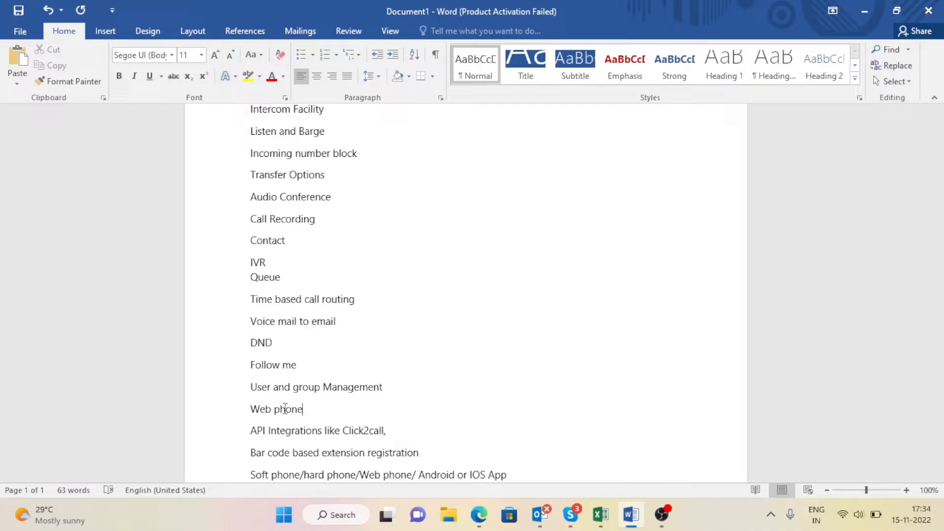
pyautogui.press('Down')
pyautogui.press('Down')
pyautogui.press('Down')
pyautogui.press('Down')
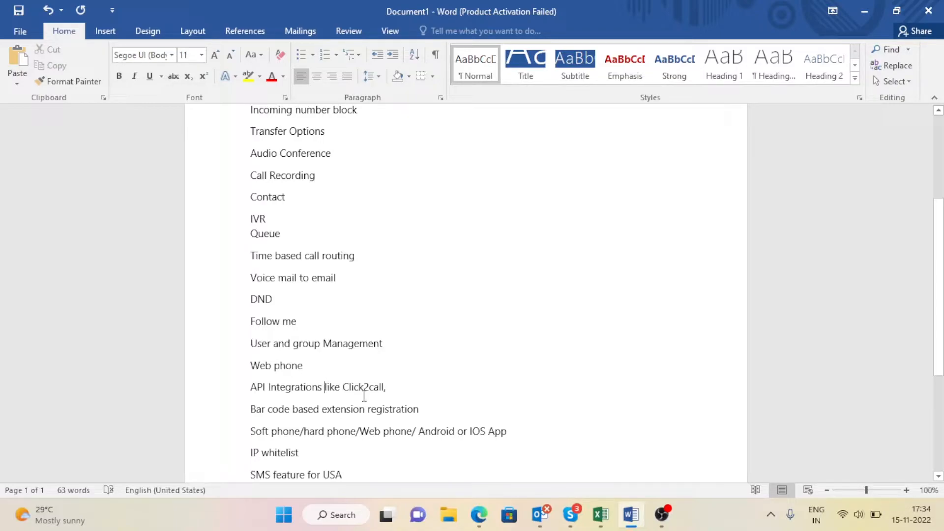
pyautogui.click(425, 387)
pyautogui.write('call log')
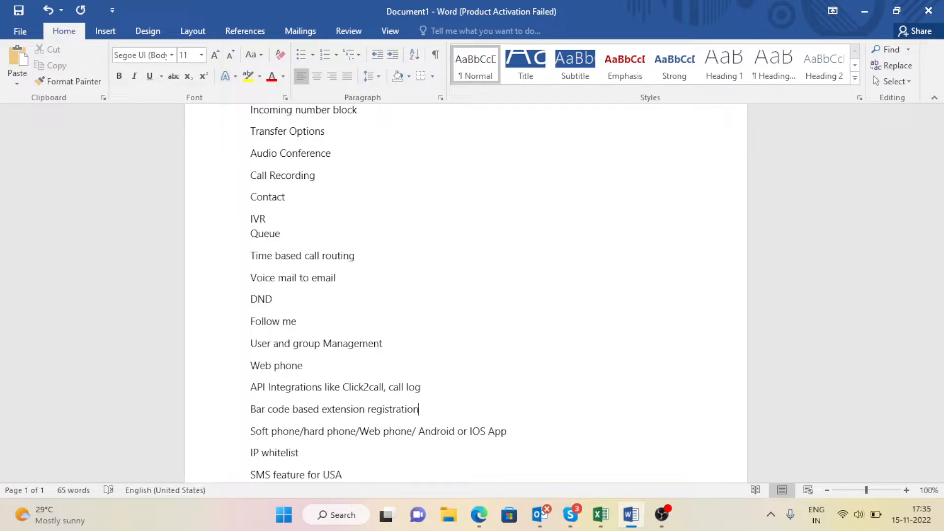
pyautogui.click(419, 431)
pyautogui.press('Return')
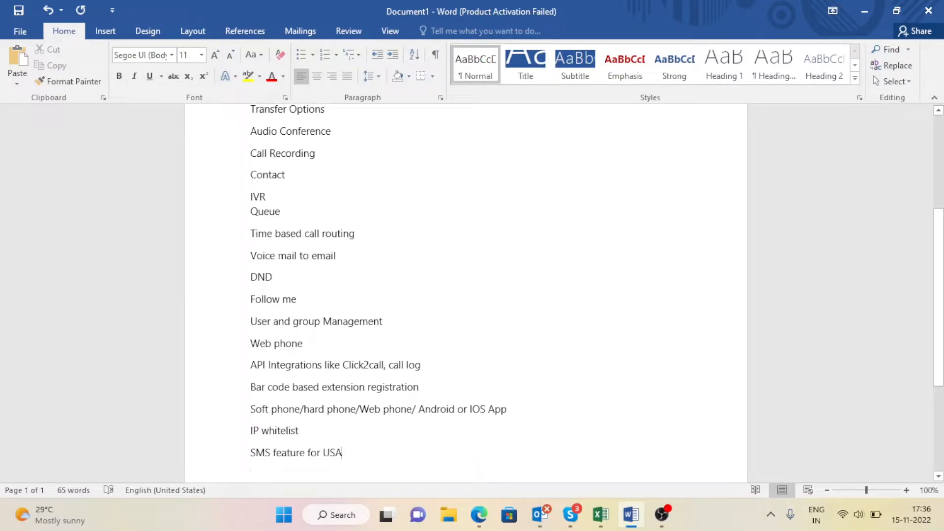
pyautogui.press('BackSpace')
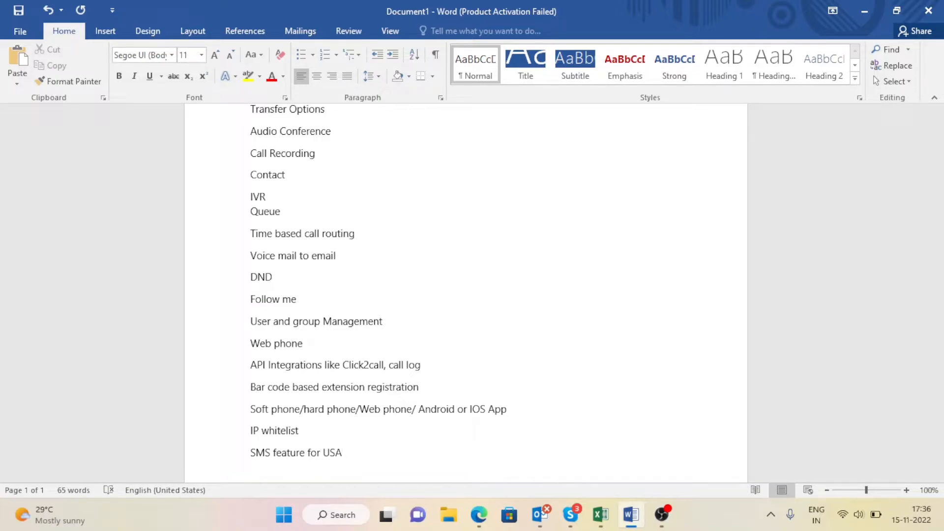
pyautogui.hotkey('alt', 'Tab')
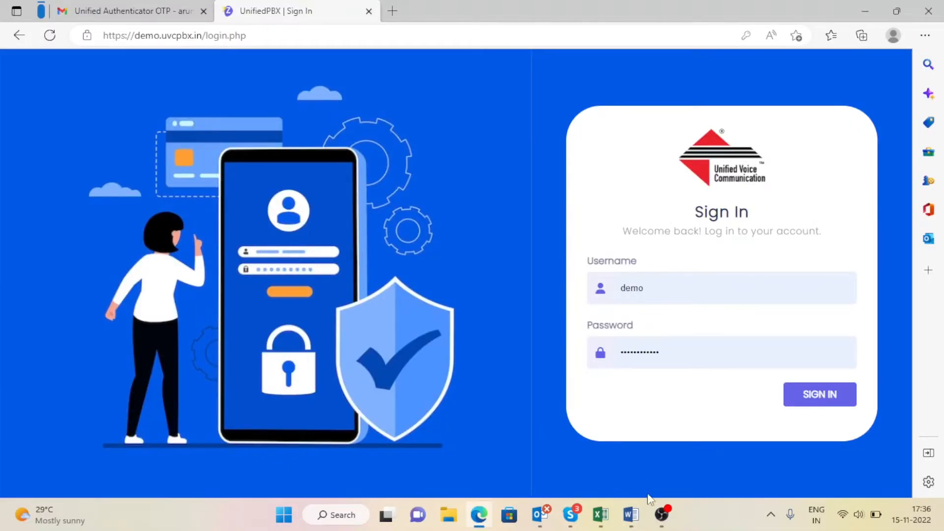
# Step: Restart the OBS screen recording, then minimize OBS to reveal the sign-in page
pyautogui.click(661, 514)
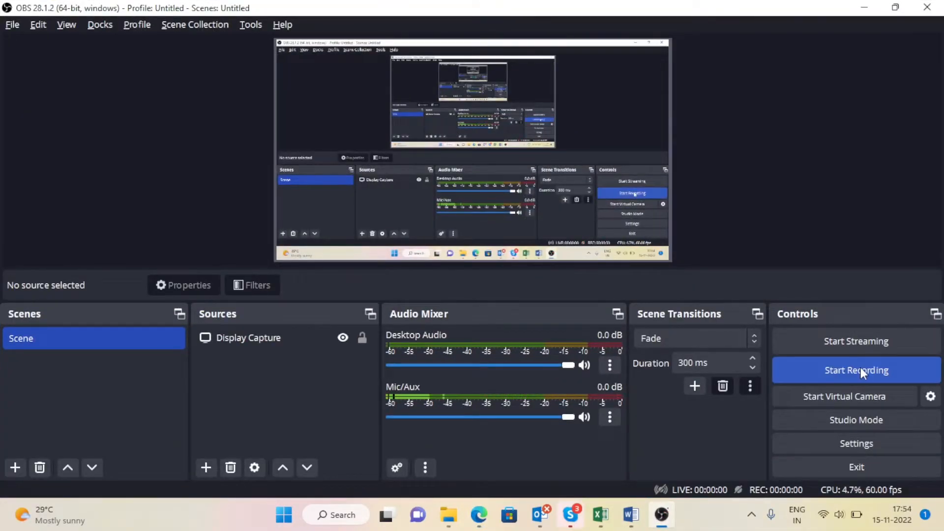
pyautogui.click(860, 367)
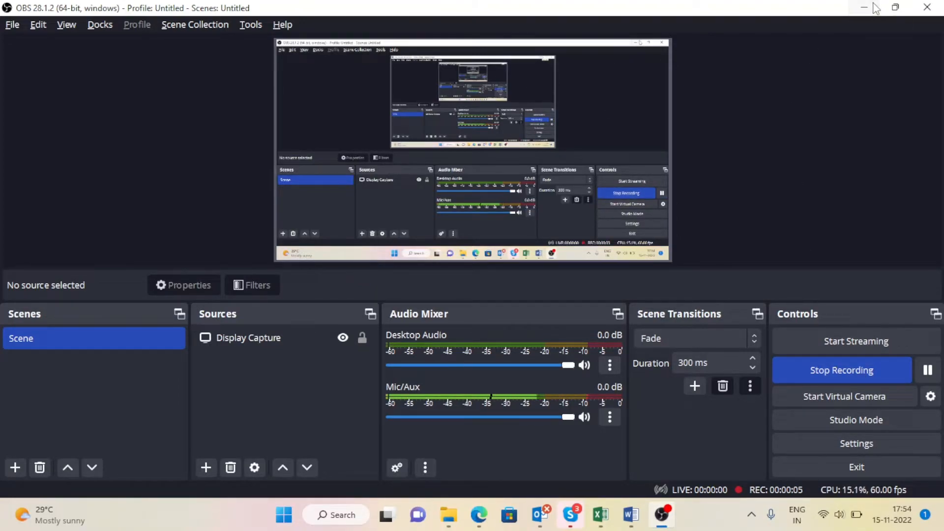
pyautogui.click(876, 8)
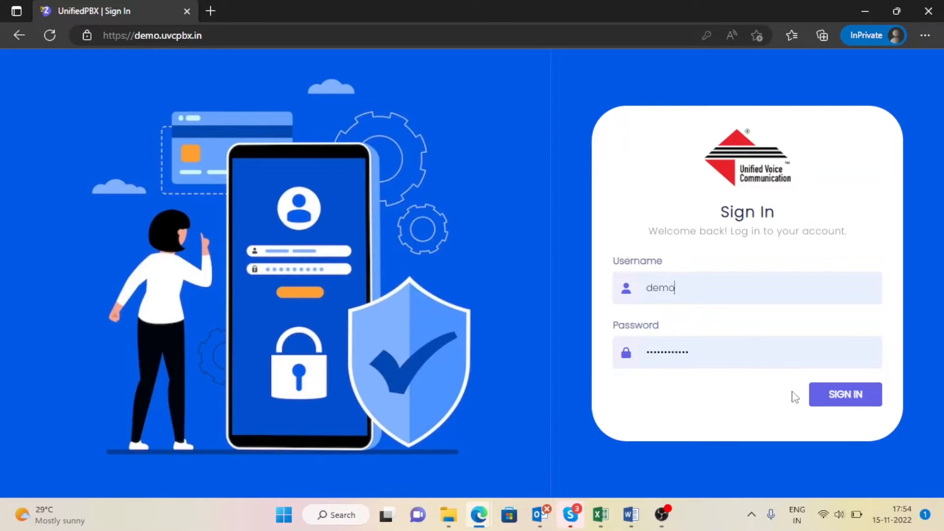
# Step: Sign in with the prefilled demo credentials and focus the Enter Your OTP field
pyautogui.click(835, 404)
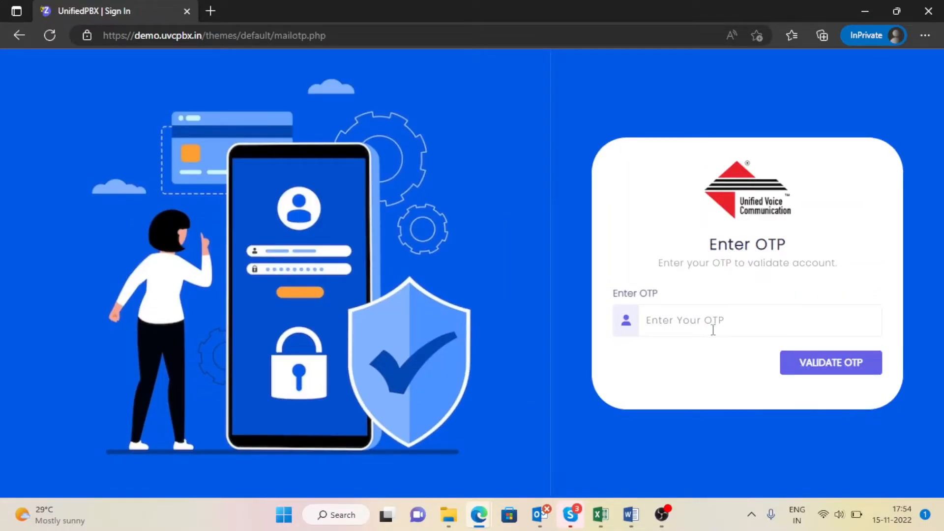
pyautogui.click(710, 320)
# Step: Refresh Gmail, open the Unified Authenticator OTP email, and select the newest login code
pyautogui.moveTo(478, 515)
pyautogui.click(404, 442)
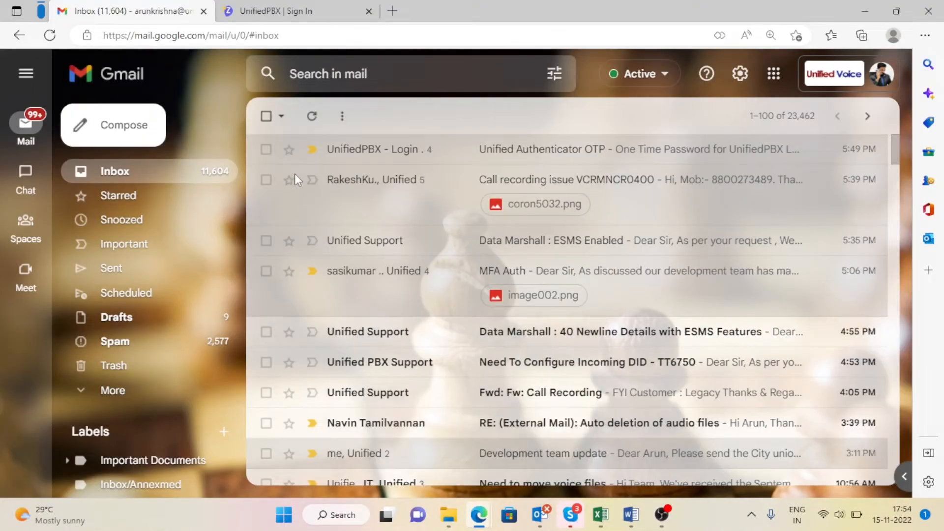
pyautogui.click(311, 116)
pyautogui.click(493, 161)
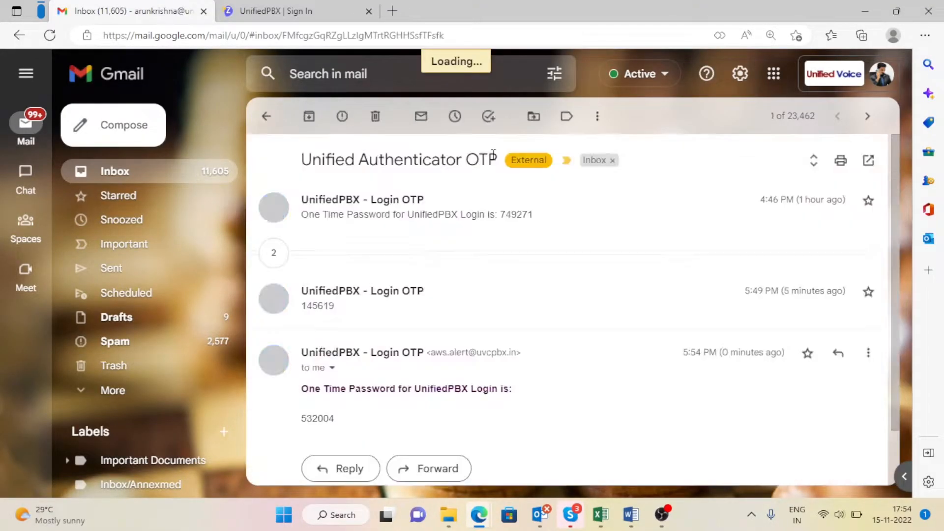
pyautogui.doubleClick(325, 420)
pyautogui.hotkey('ctrl', 'c')
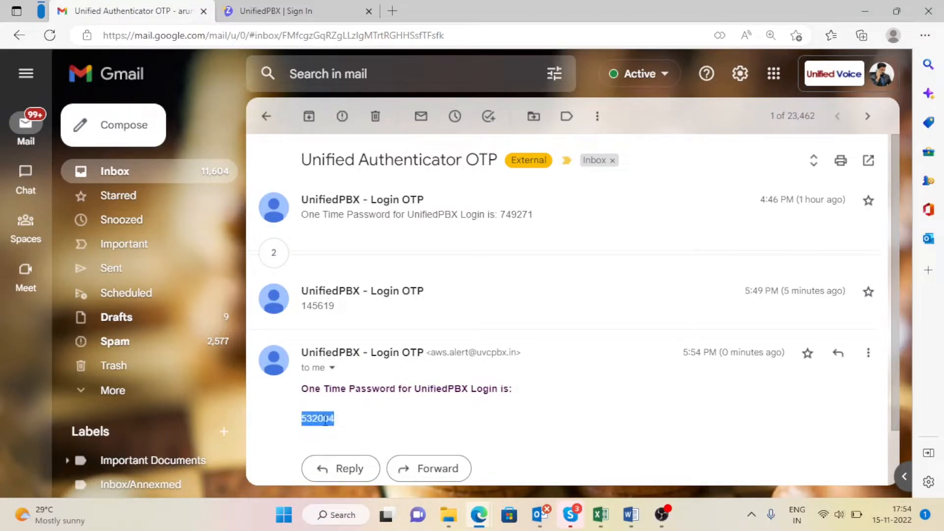
# Step: Paste the one-time code into the OTP field, correct it, and validate to reach the Dashboard
pyautogui.hotkey('alt', 'Tab')
pyautogui.hotkey('ctrl', 'v')
pyautogui.press('BackSpace')
pyautogui.write('6')
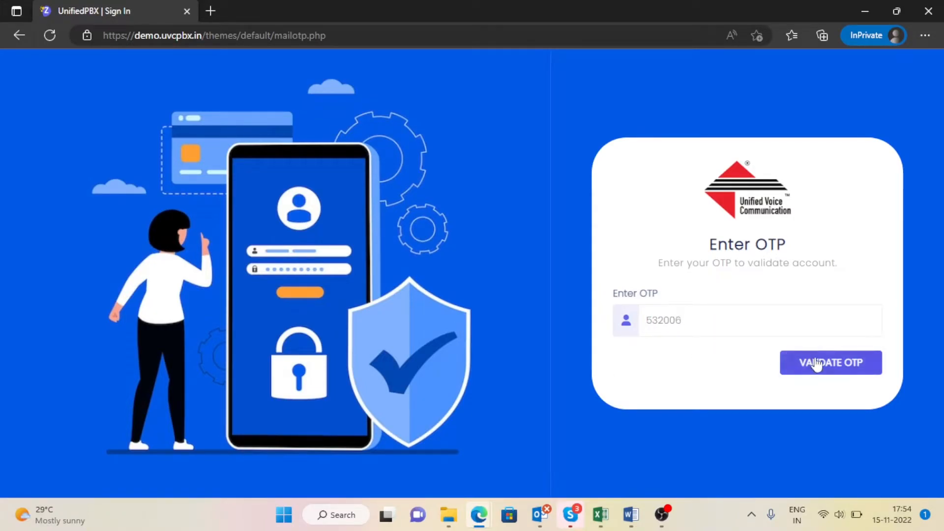
pyautogui.click(813, 362)
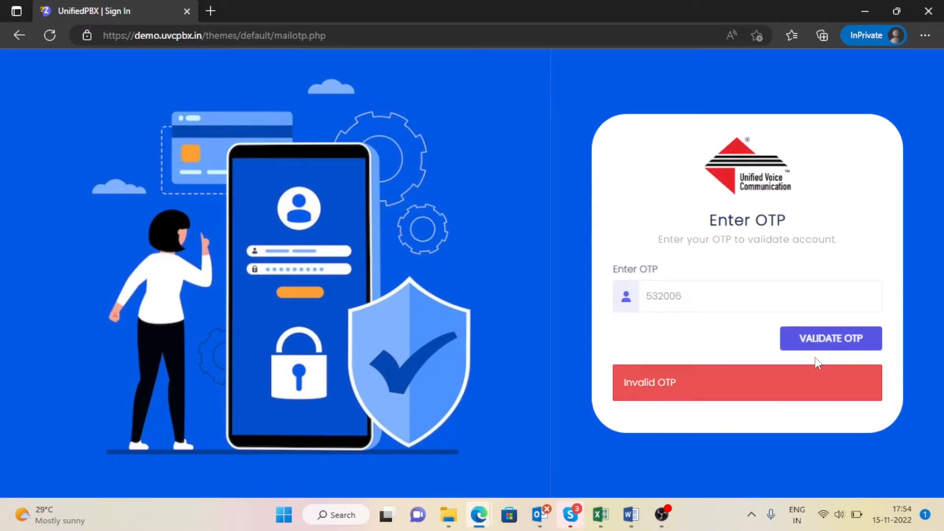
pyautogui.doubleClick(755, 294)
pyautogui.hotkey('ctrl', 'v')
pyautogui.click(822, 339)
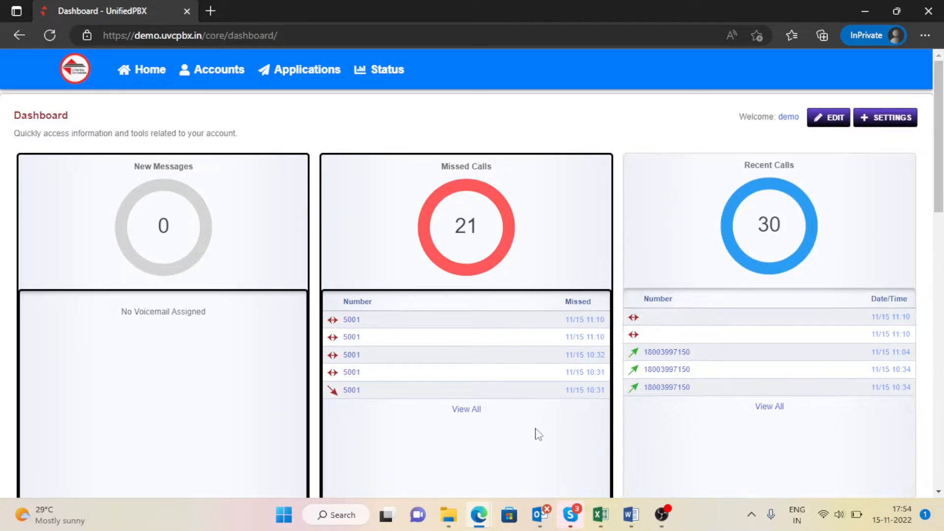
pyautogui.moveTo(136, 208)
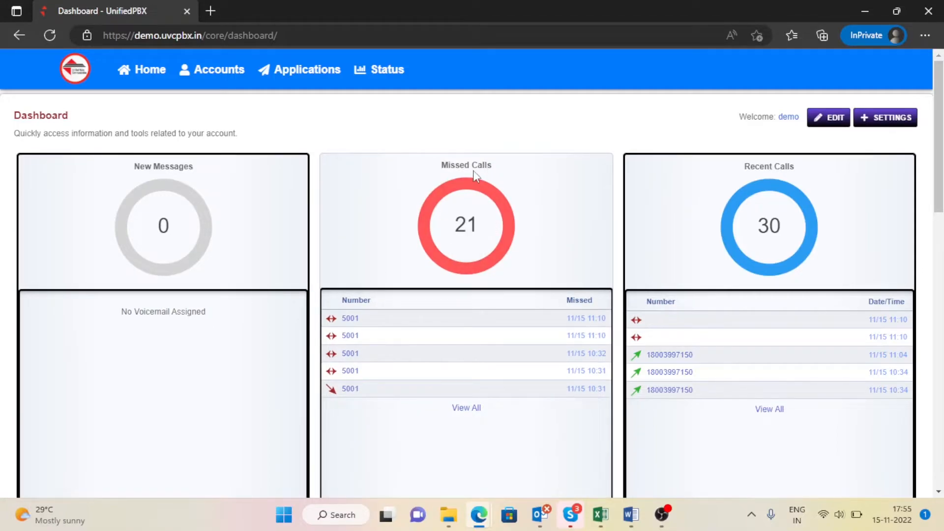
pyautogui.moveTo(488, 221)
pyautogui.moveTo(742, 223)
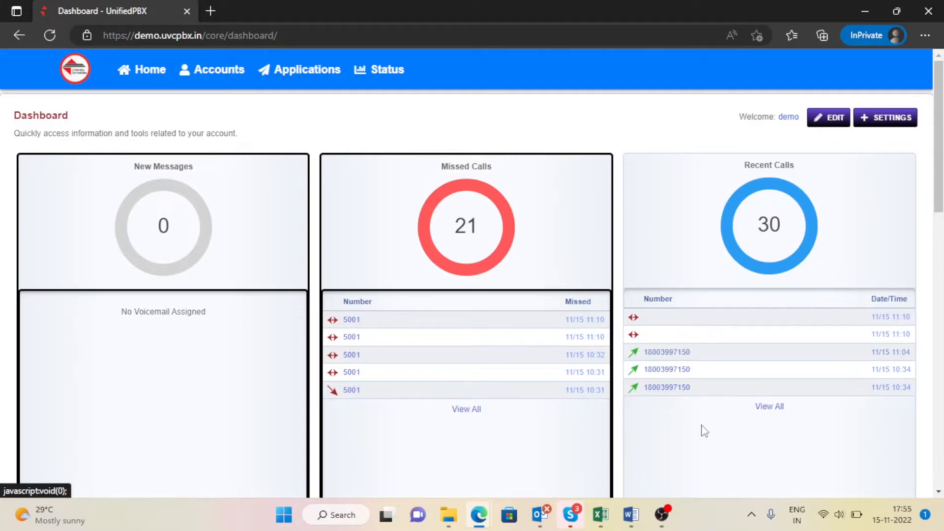
pyautogui.scroll(-5, 702, 431)
pyautogui.scroll(-1, 704, 431)
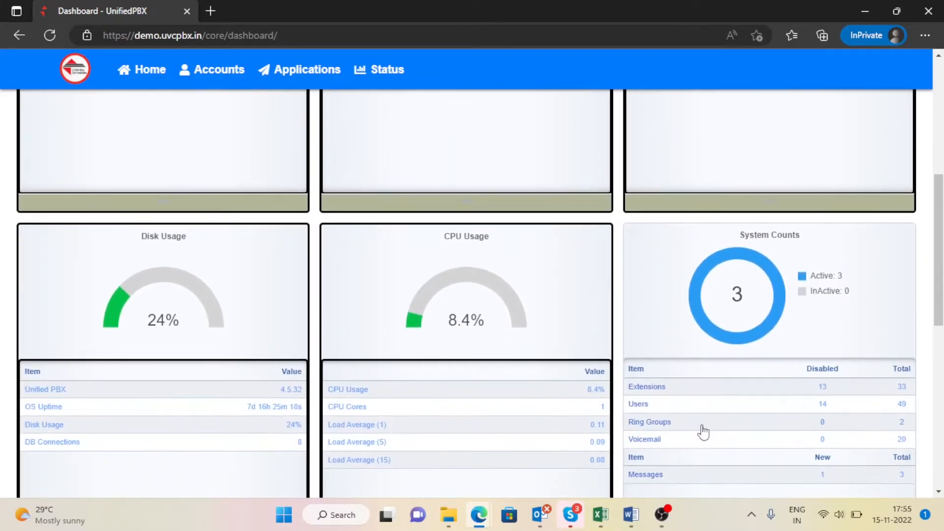
pyautogui.scroll(-1, 704, 432)
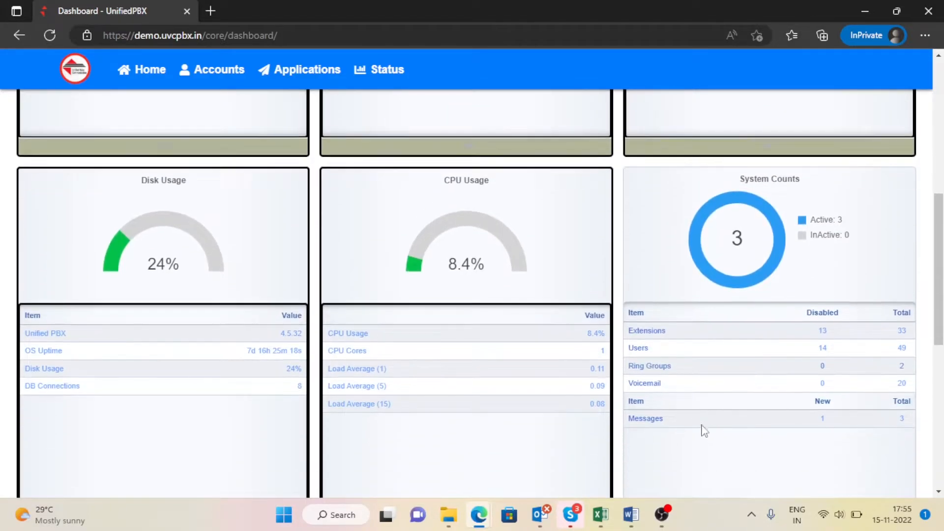
pyautogui.scroll(-1, 703, 432)
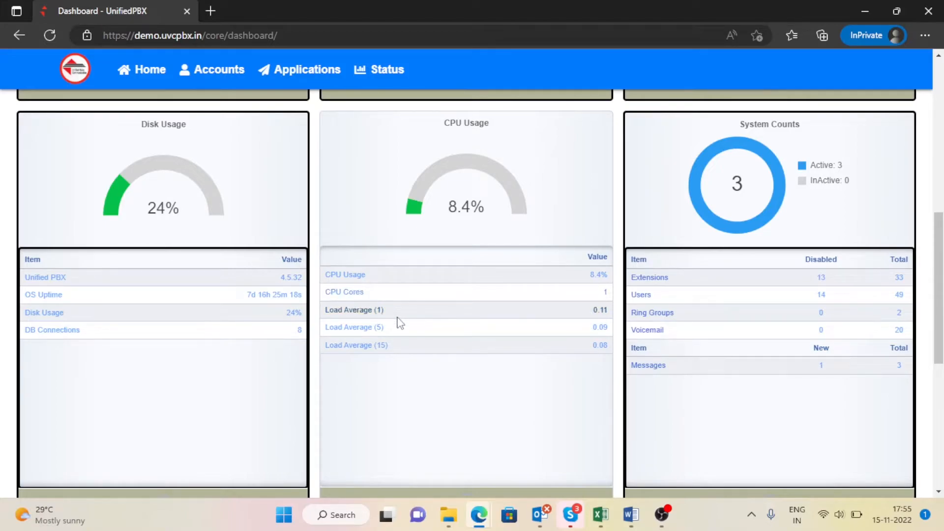
pyautogui.scroll(-3, 398, 322)
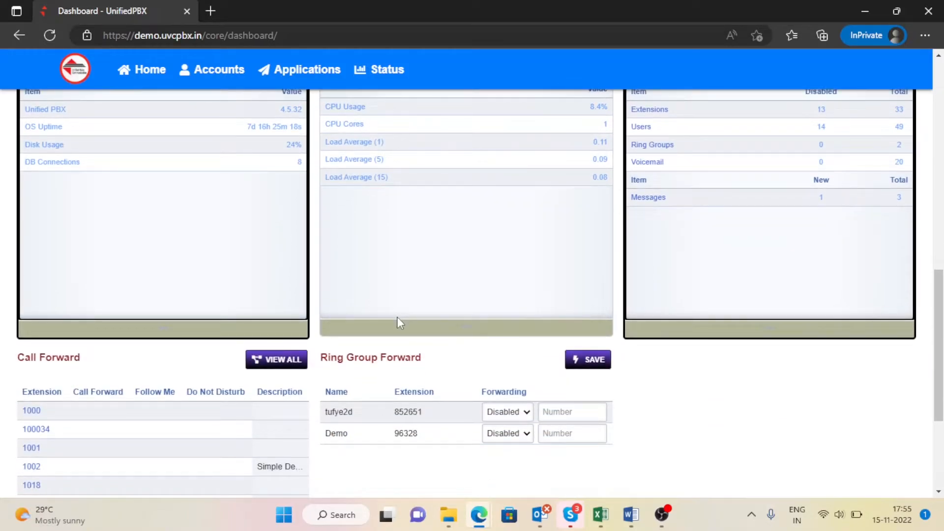
pyautogui.scroll(5, 398, 323)
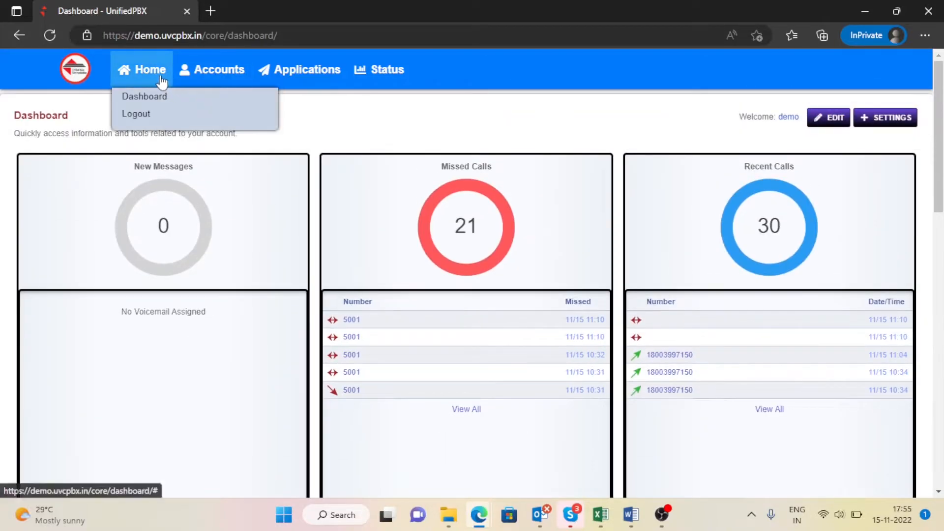
pyautogui.moveTo(192, 84)
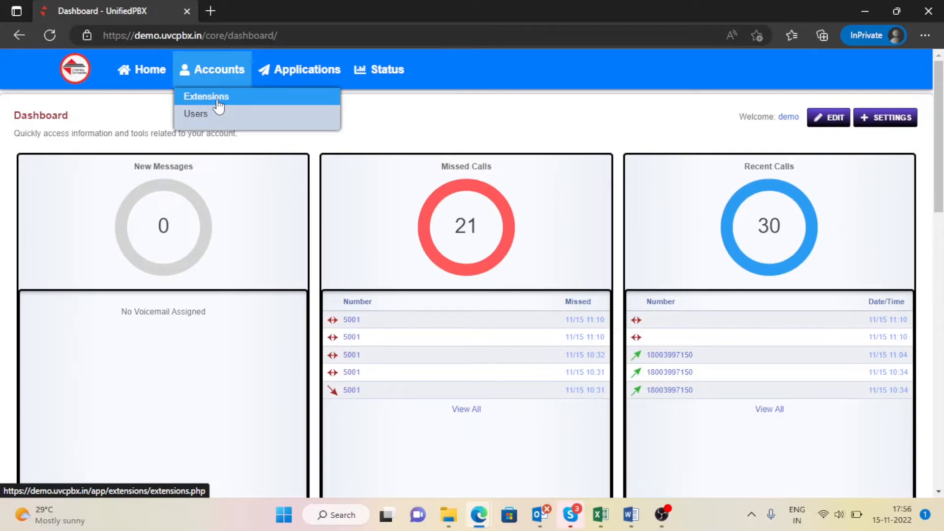
# Step: Open Accounts > Extensions and scroll through the 33 SIP extensions starting at 255
pyautogui.click(218, 105)
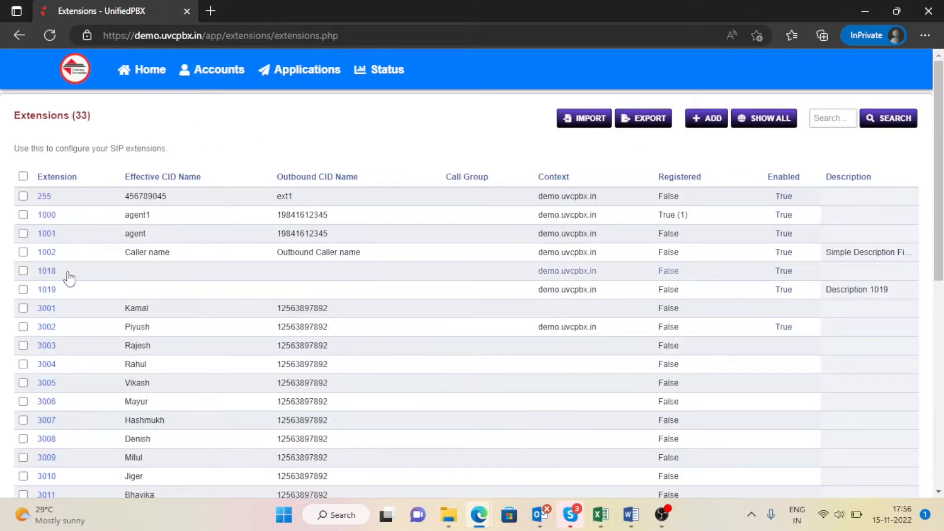
pyautogui.scroll(-5, 70, 278)
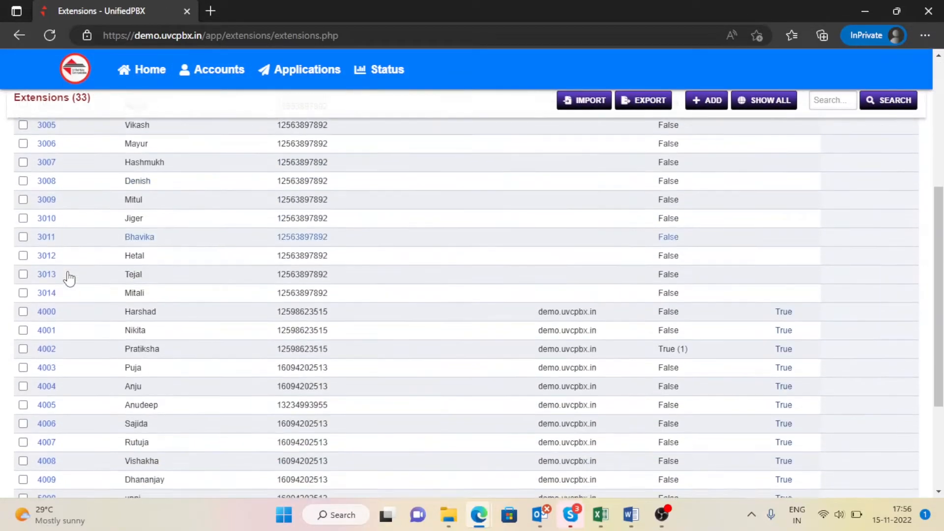
pyautogui.scroll(5, 69, 278)
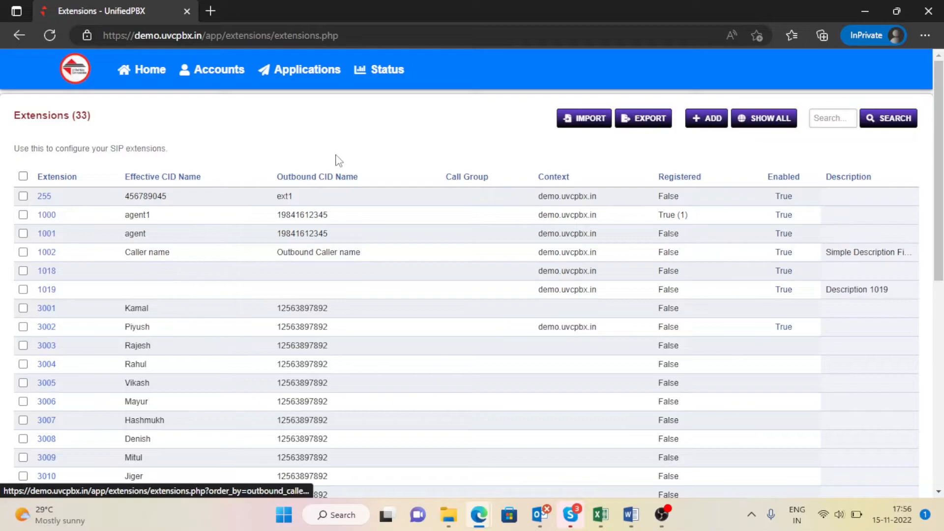
pyautogui.moveTo(236, 76)
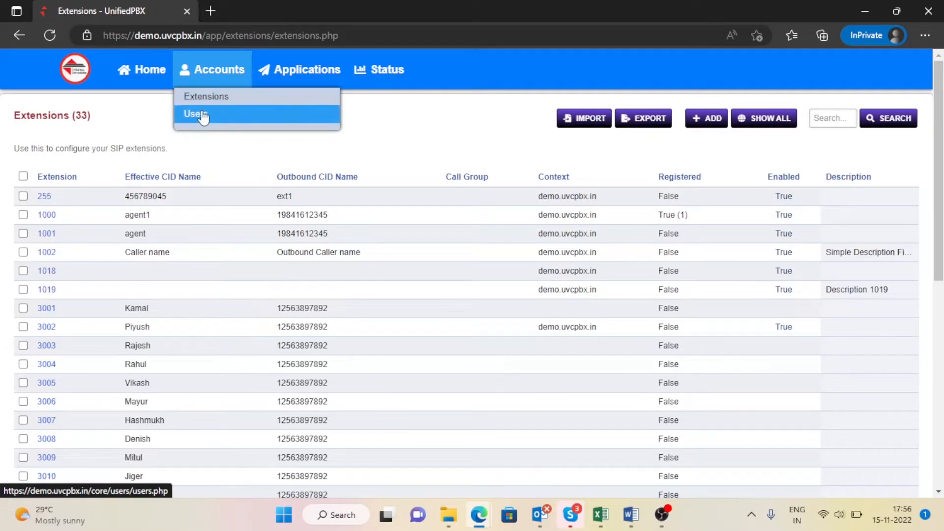
# Step: Show Accounts > Users, listing 36 accounts mostly in the user group plus one agent
pyautogui.click(203, 117)
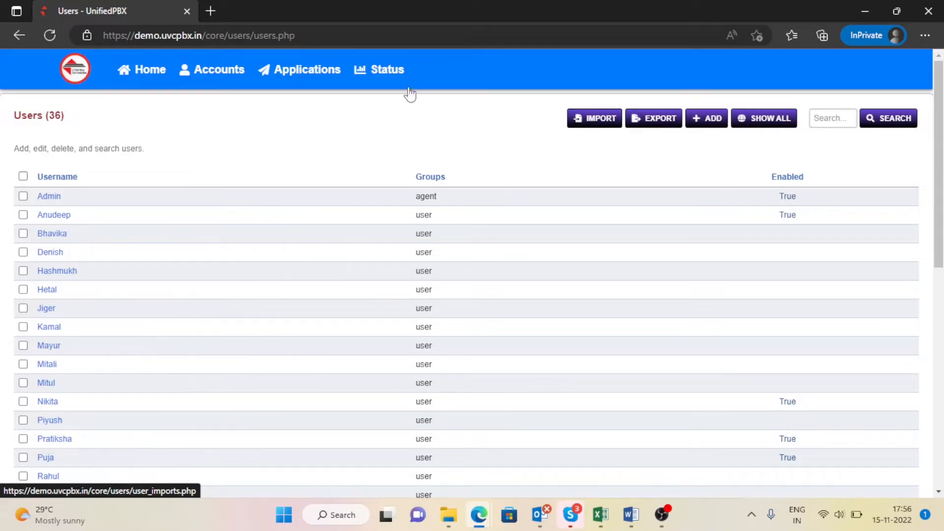
pyautogui.moveTo(307, 70)
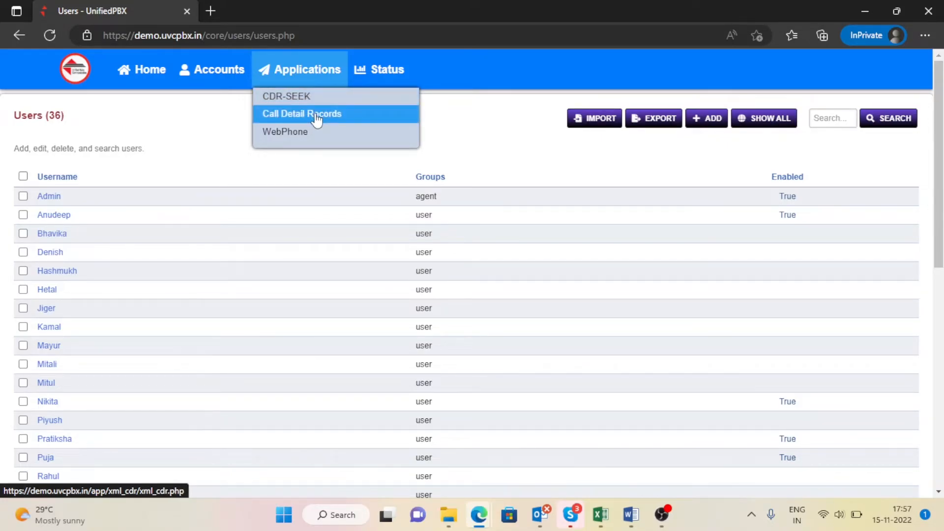
# Step: Open Applications > Call Detail Records and scroll through the 15 Nov 2022 calls
pyautogui.click(316, 114)
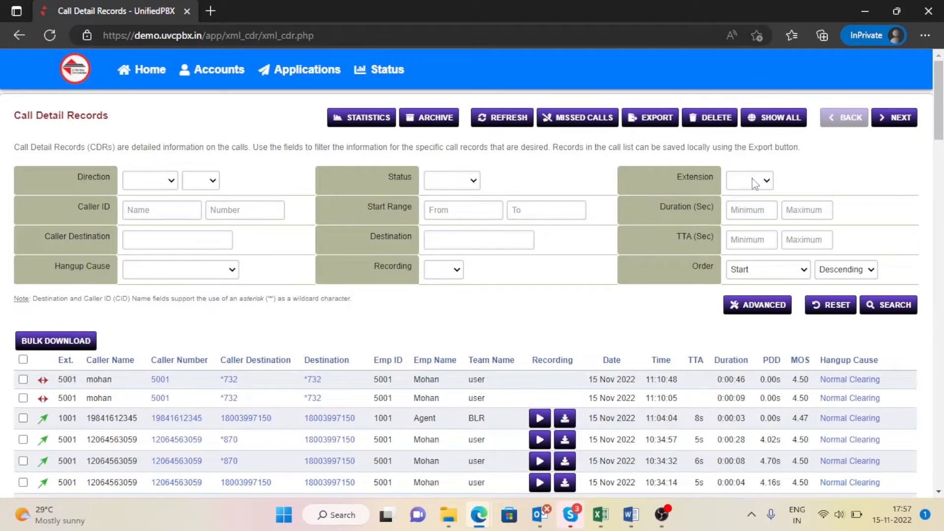
pyautogui.scroll(-1, 424, 256)
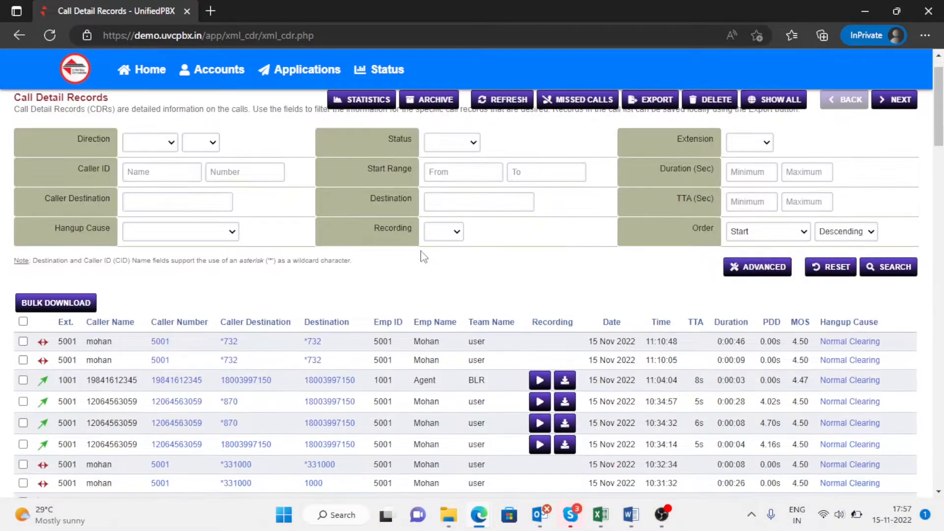
pyautogui.scroll(-3, 424, 256)
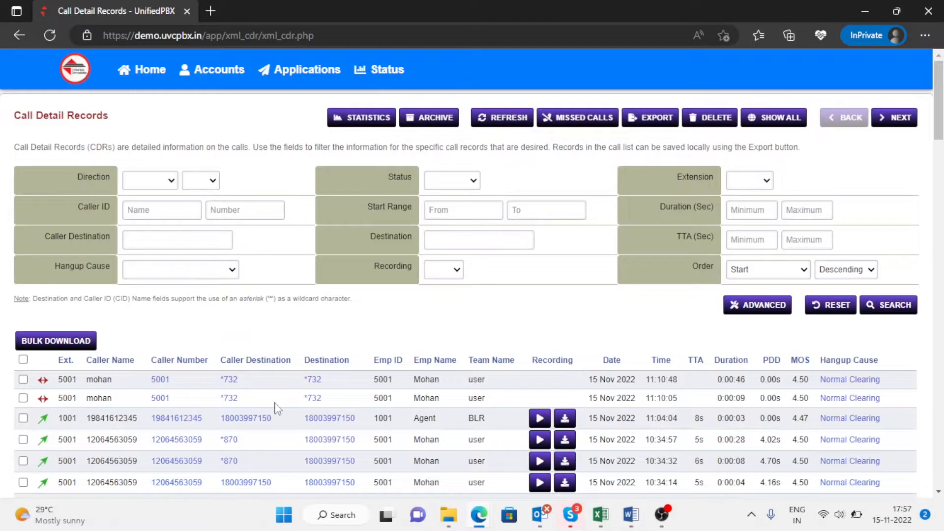
# Step: Filter Call Detail Records by the third row's toll-free destination number, fixing its leading digit
pyautogui.moveTo(284, 422); pyautogui.dragTo(220, 419)
pyautogui.hotkey('ctrl', 'c')
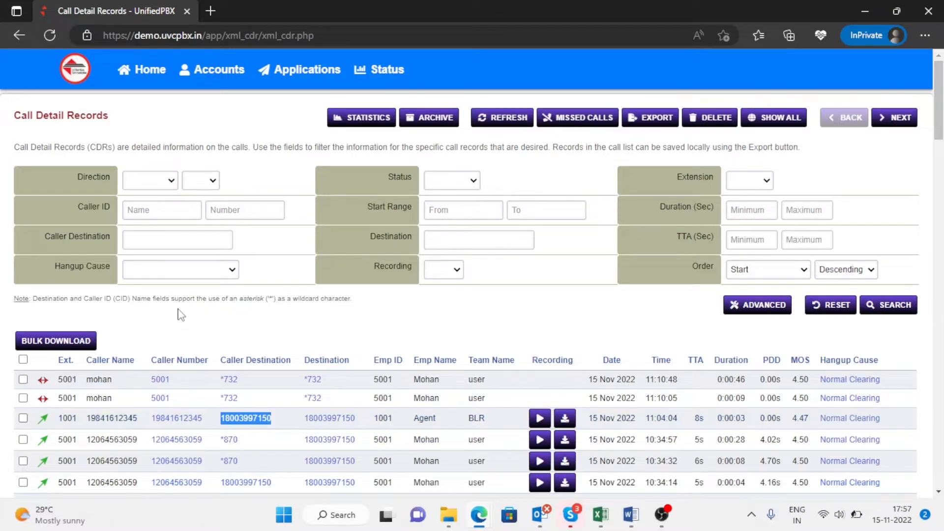
pyautogui.click(211, 241)
pyautogui.hotkey('ctrl', 'v')
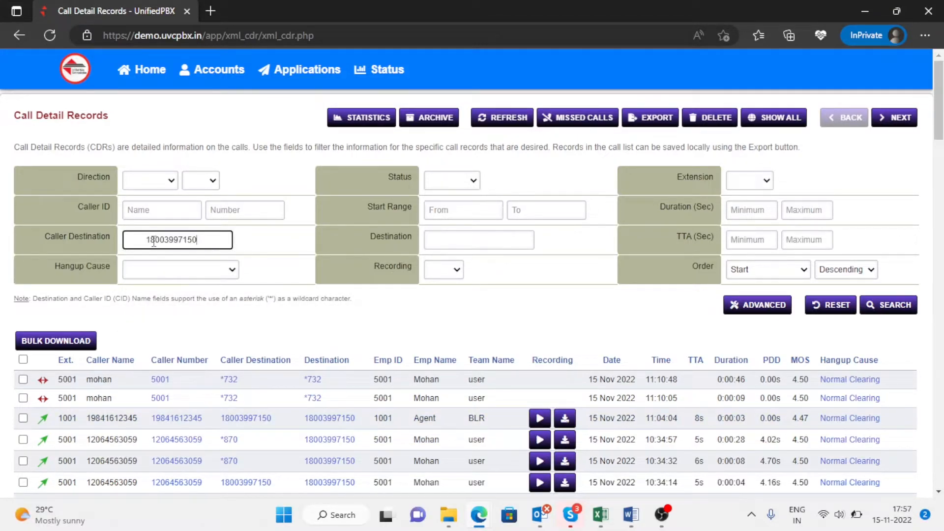
pyautogui.click(150, 240)
pyautogui.press('BackSpace')
pyautogui.press('BackSpace')
pyautogui.write('1')
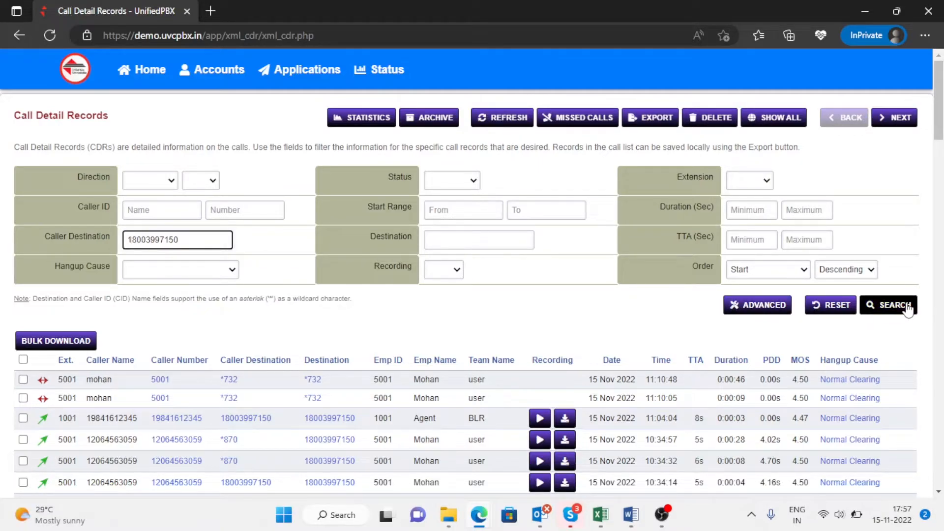
pyautogui.click(907, 305)
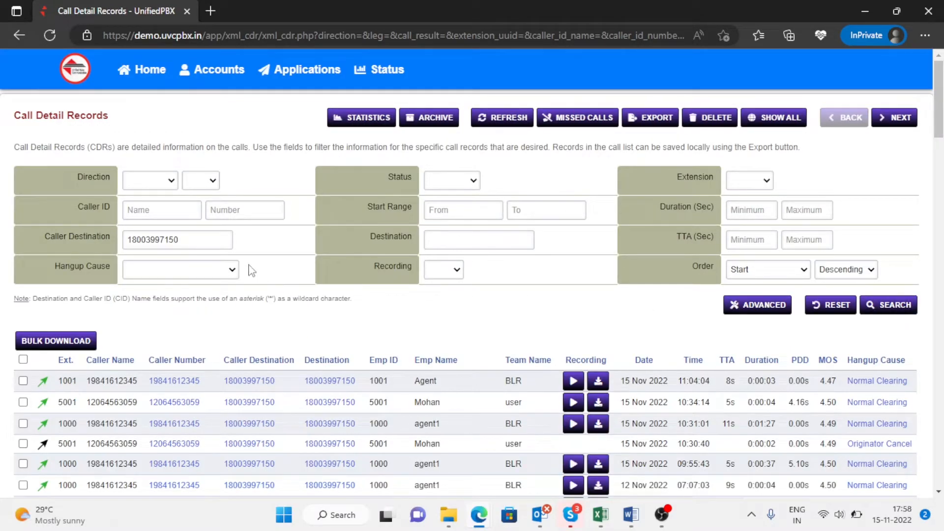
pyautogui.scroll(-8, 251, 271)
pyautogui.scroll(10, 250, 269)
# Step: Open the CDR-SEEK search page and click into its Custom Search field
pyautogui.moveTo(301, 70)
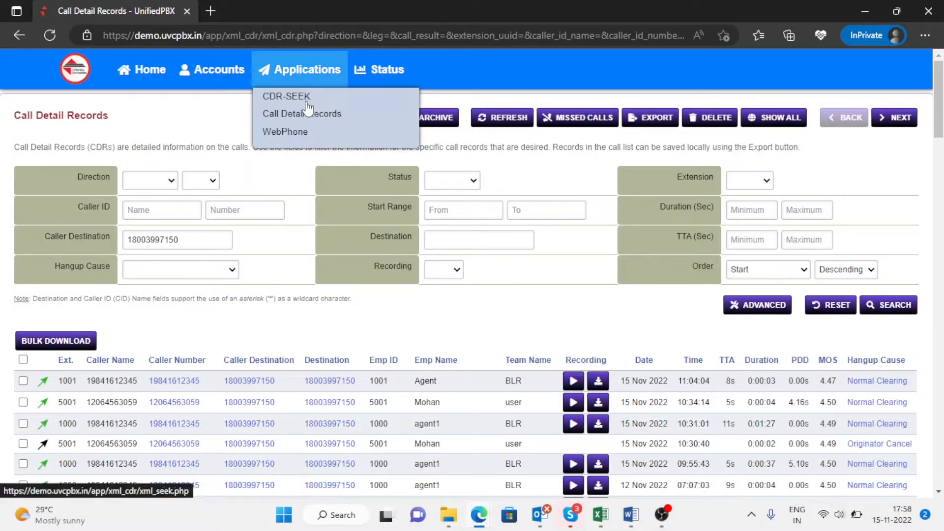
pyautogui.click(305, 98)
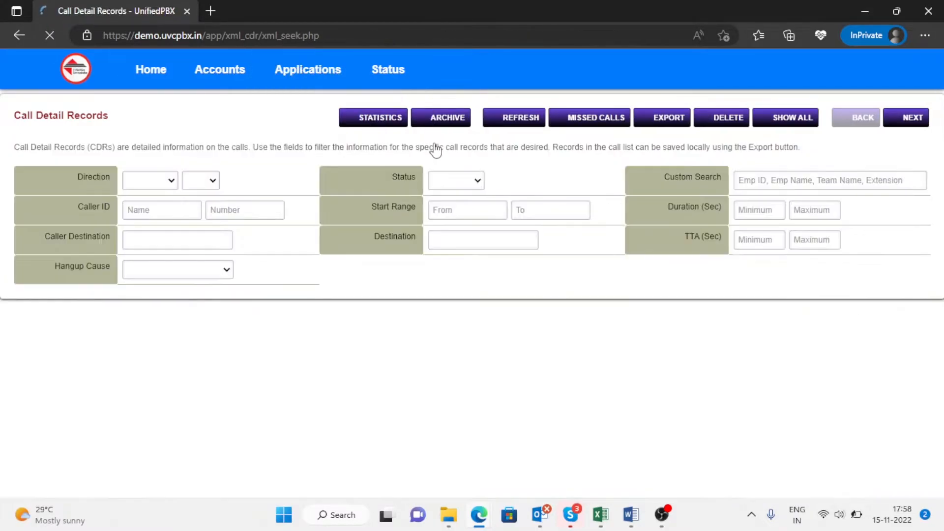
pyautogui.click(797, 183)
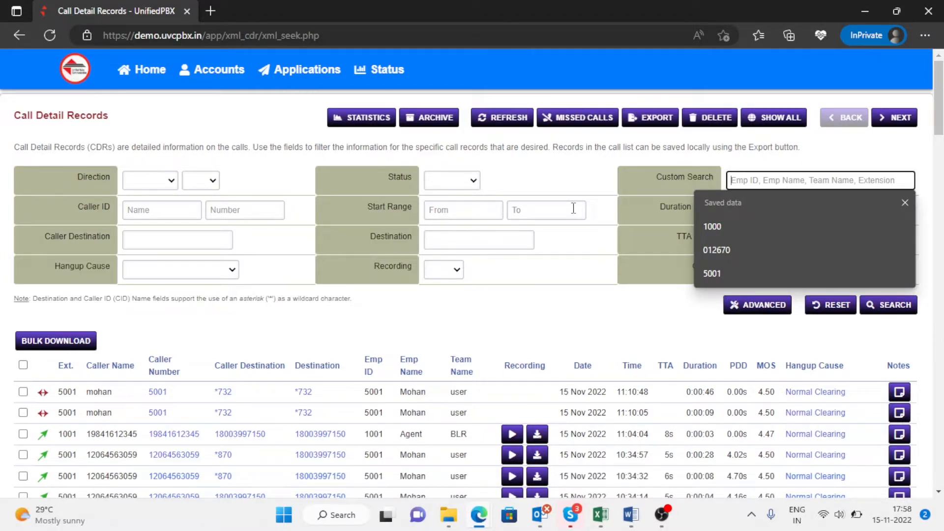
# Step: Return to the full, unfiltered Call Detail Records list
pyautogui.moveTo(279, 81)
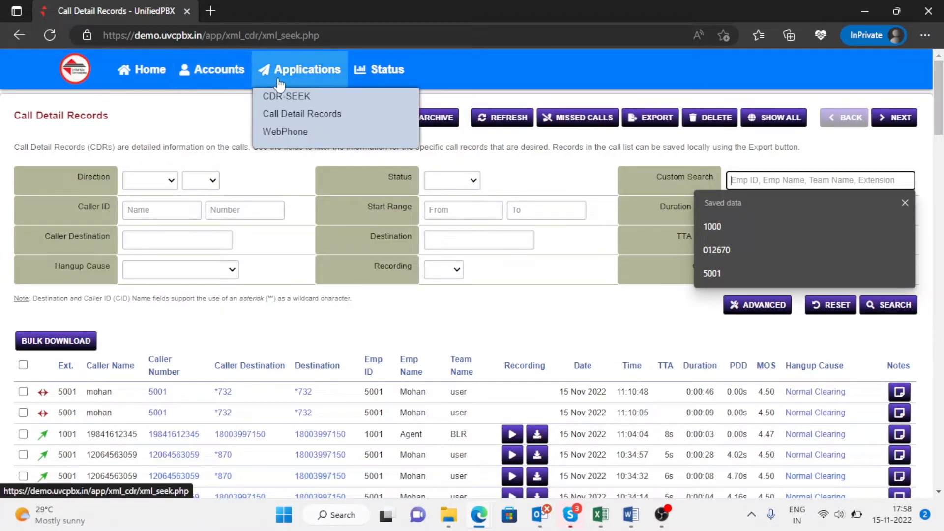
pyautogui.click(294, 115)
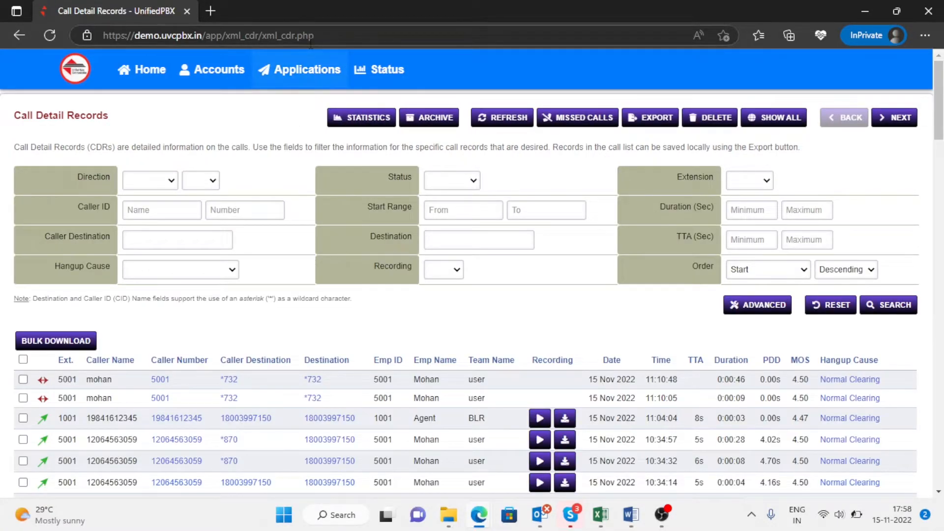
pyautogui.moveTo(310, 79)
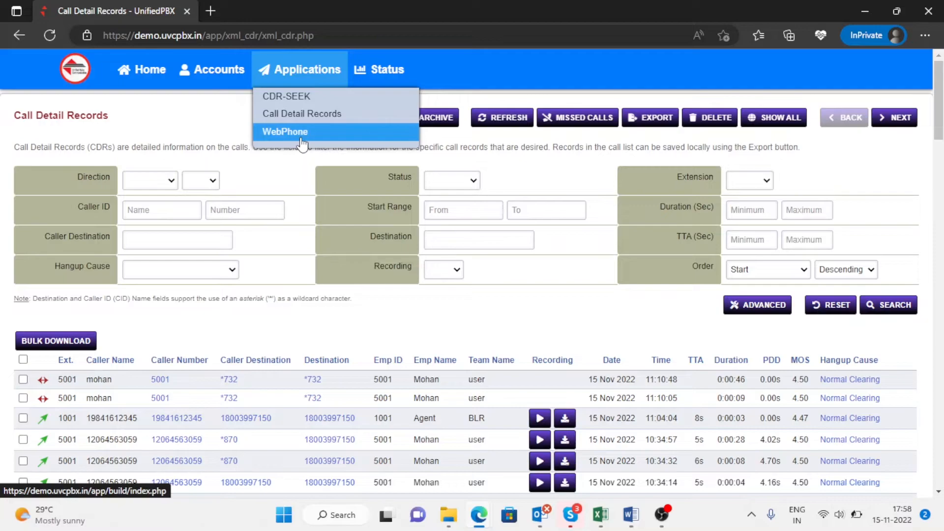
# Step: Open the WebPhone in a new tab and check the login details in chat
pyautogui.click(301, 138)
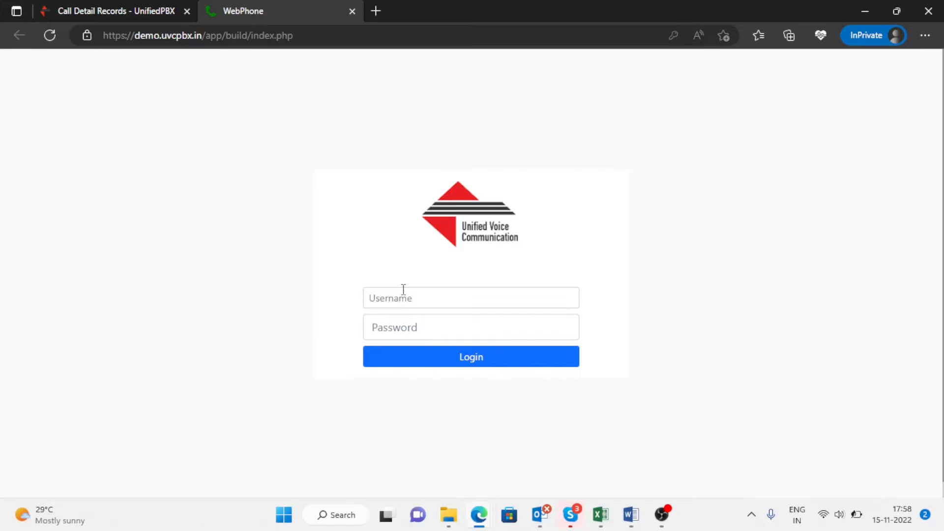
pyautogui.click(570, 516)
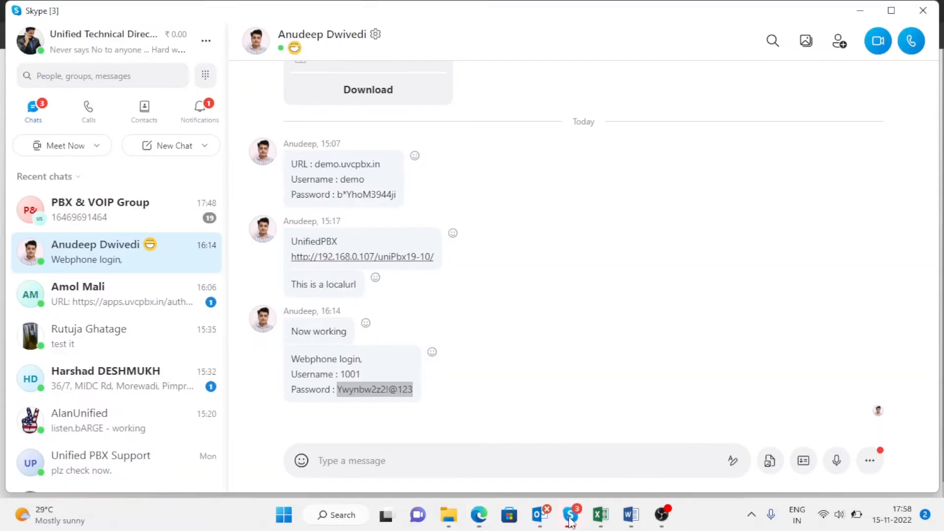
pyautogui.click(557, 512)
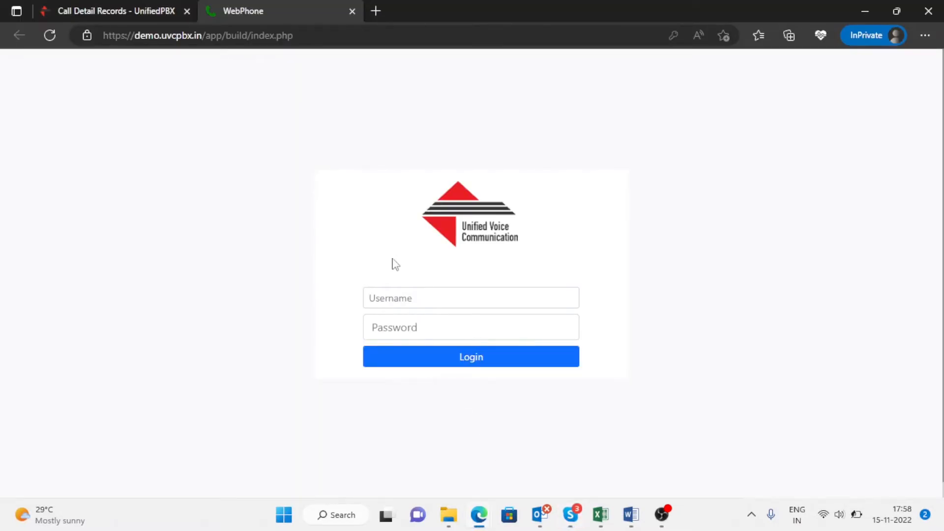
# Step: Log in to the WebPhone as username 1001 with the account password
pyautogui.click(412, 295)
pyautogui.write('1000')
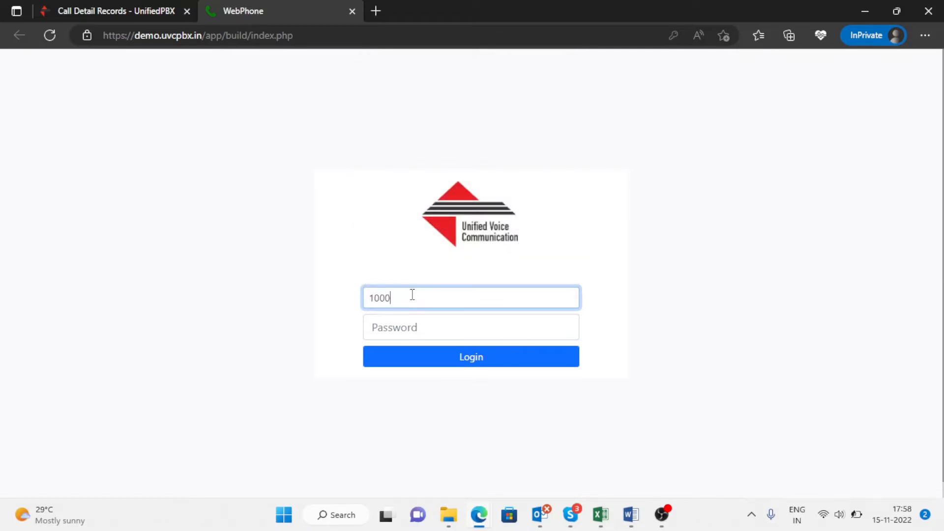
pyautogui.press('BackSpace')
pyautogui.write('1')
pyautogui.press('Tab')
pyautogui.hotkey('ctrl', 'v')
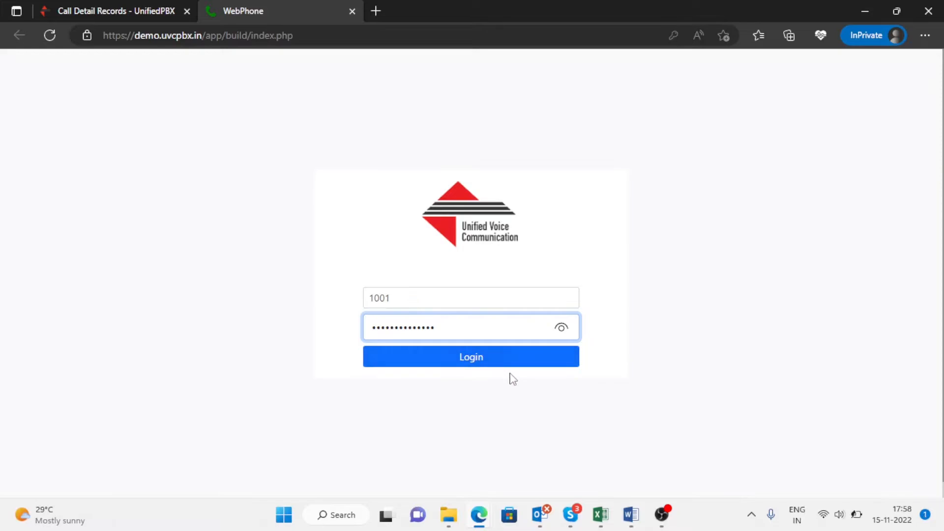
pyautogui.click(510, 367)
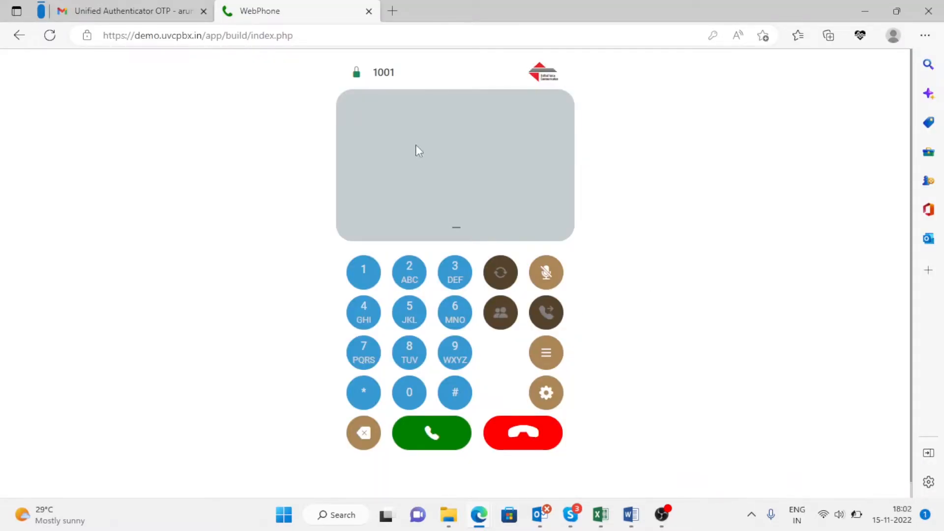
# Step: Reload the WebPhone and log in again as 1001 with the password
pyautogui.click(49, 36)
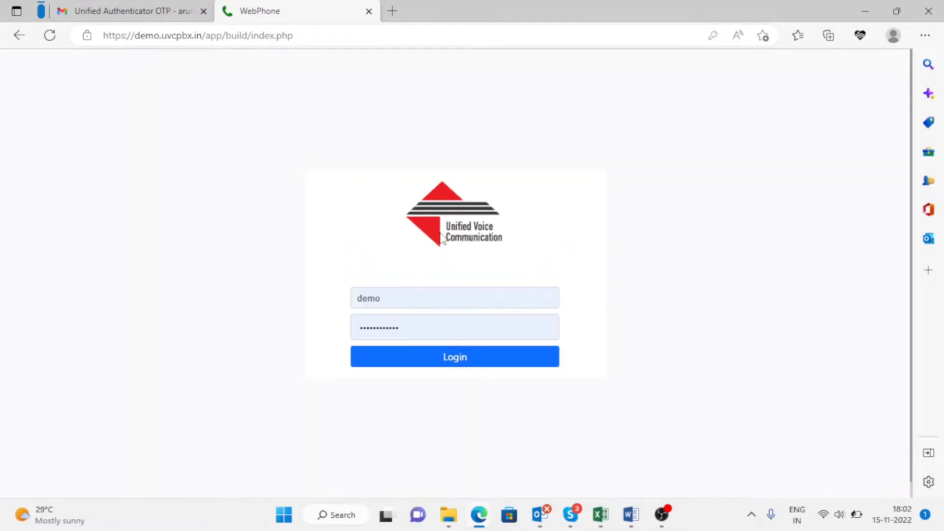
pyautogui.doubleClick(445, 301)
pyautogui.write('1001')
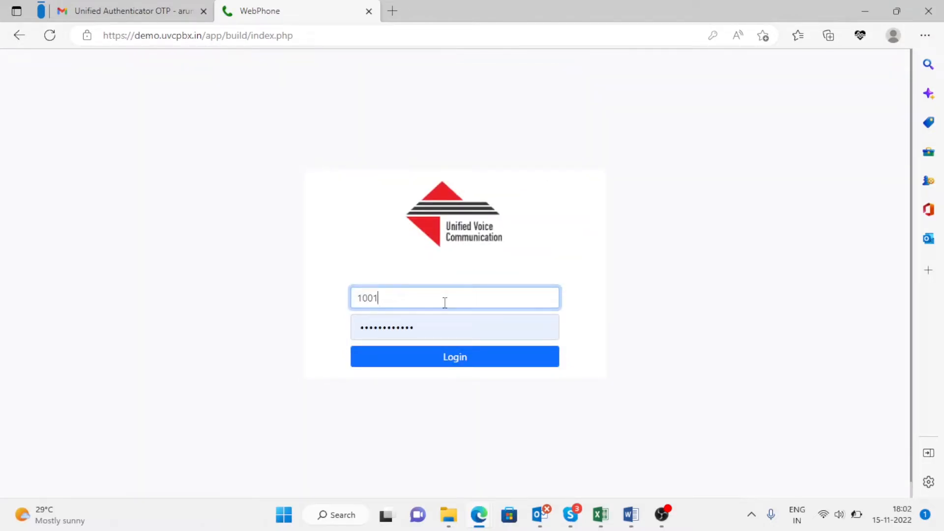
pyautogui.press('Tab')
pyautogui.hotkey('ctrl', 'v')
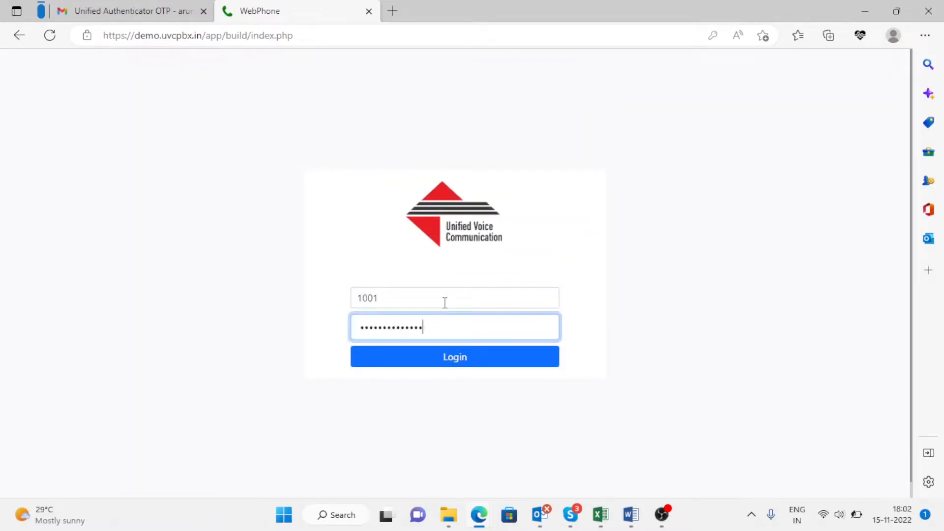
pyautogui.press('Return')
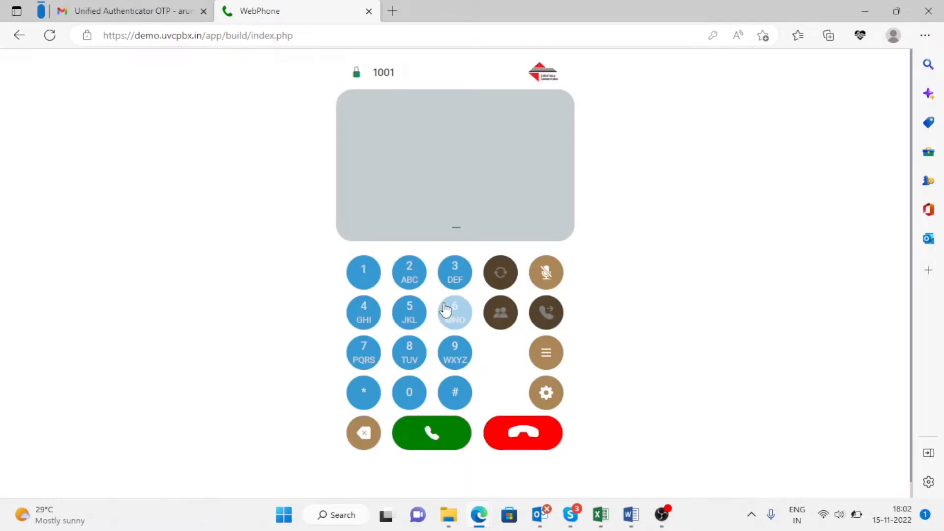
pyautogui.click(662, 514)
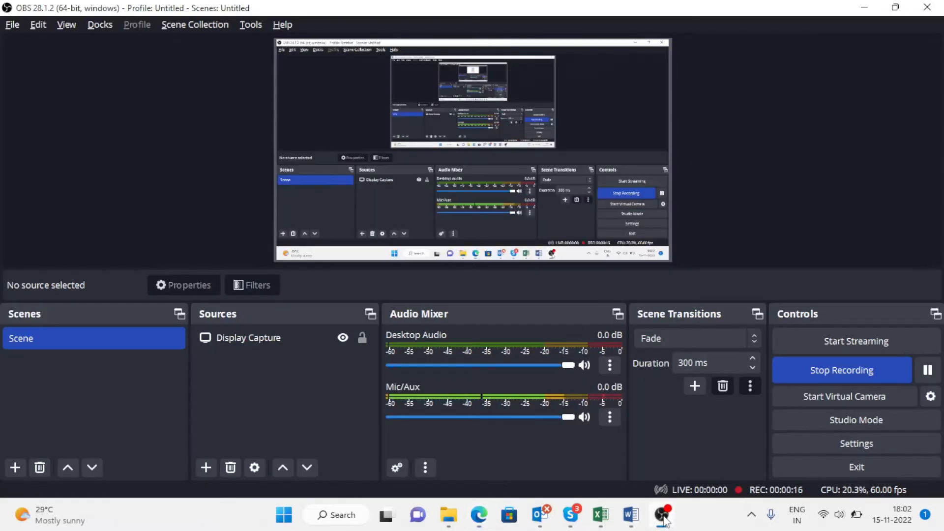
pyautogui.click(662, 516)
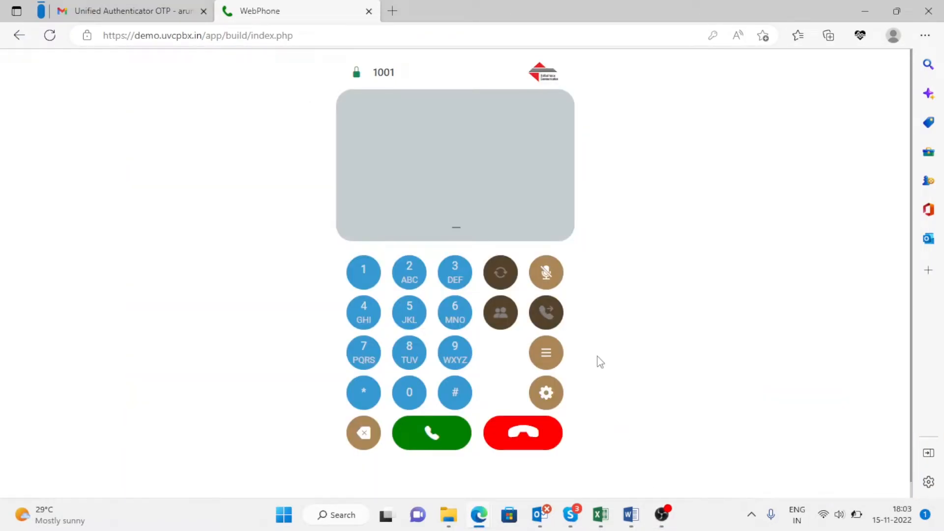
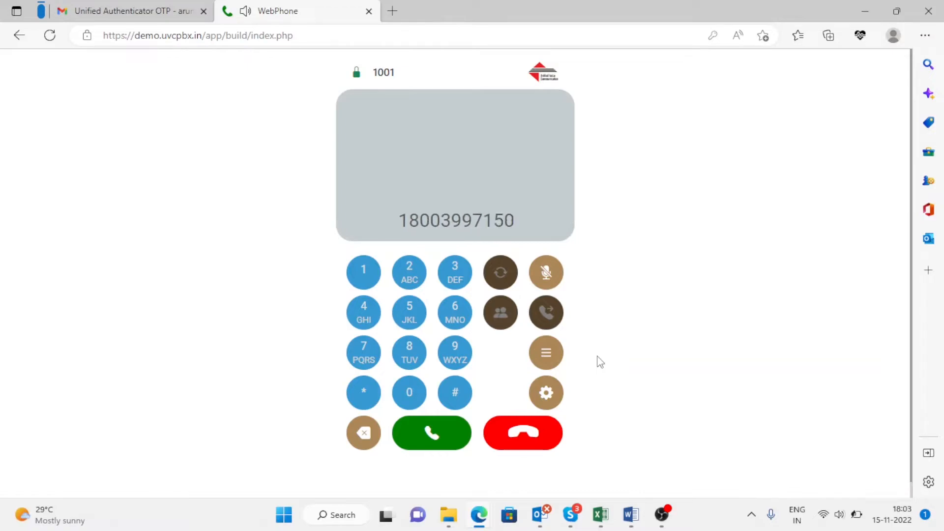
pyautogui.press('Return')
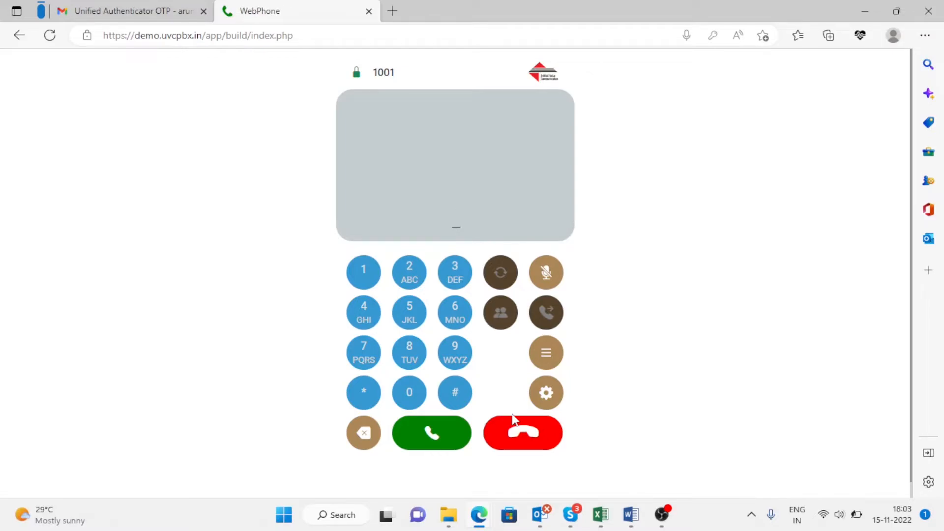
pyautogui.click(535, 446)
pyautogui.press('Return')
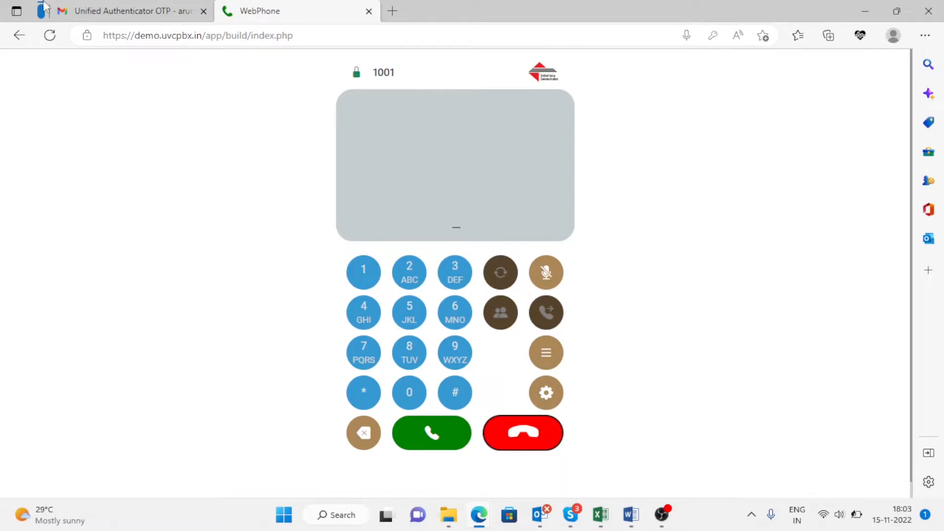
pyautogui.click(105, 9)
# Step: Switch to the InPrivate portal window and reload Status > Active Calls, showing 0 calls
pyautogui.click(275, 8)
pyautogui.hotkey('alt', 'Tab')
pyautogui.hotkey('alt', 'Tab')
pyautogui.hotkey('alt', 'Tab')
pyautogui.hotkey('alt', 'Tab')
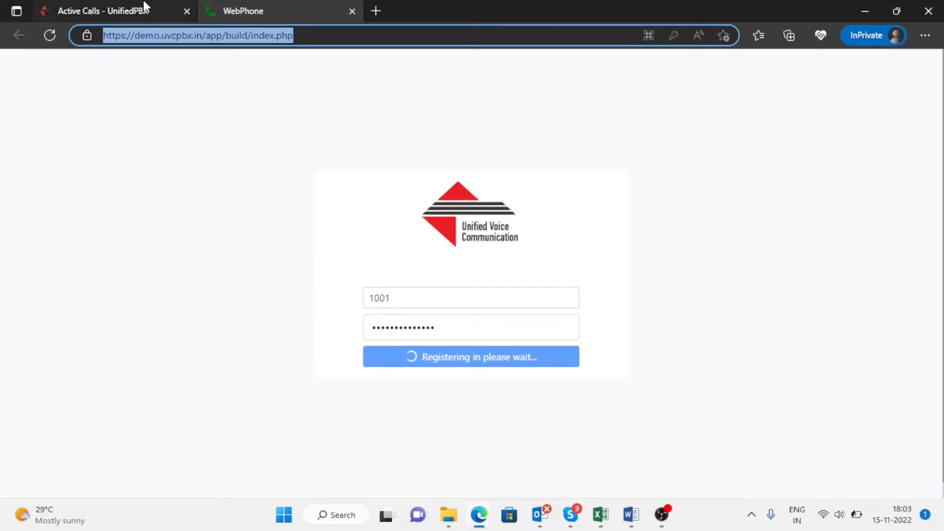
pyautogui.moveTo(211, 69)
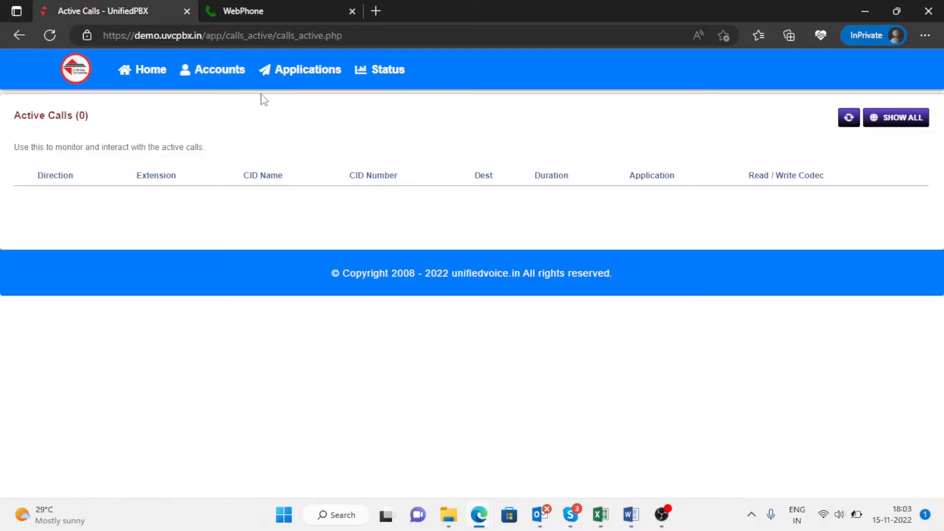
pyautogui.moveTo(398, 78)
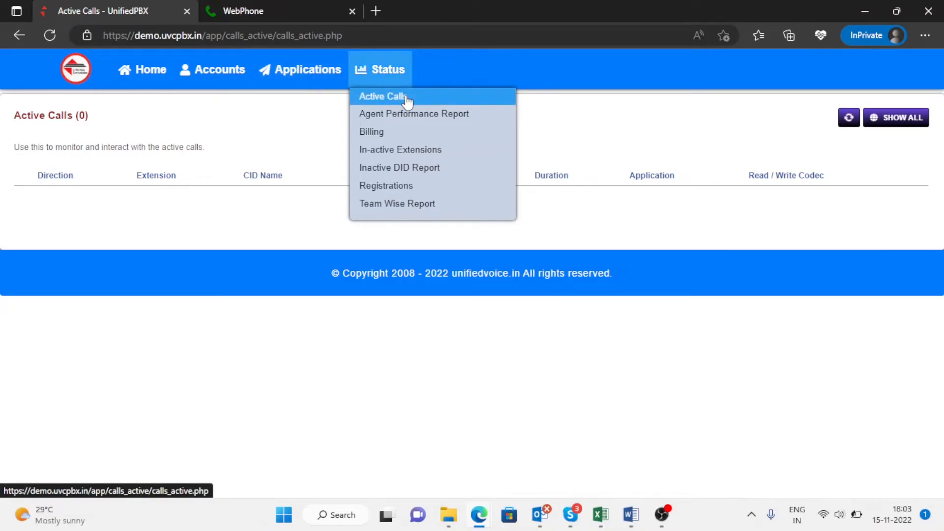
pyautogui.click(407, 98)
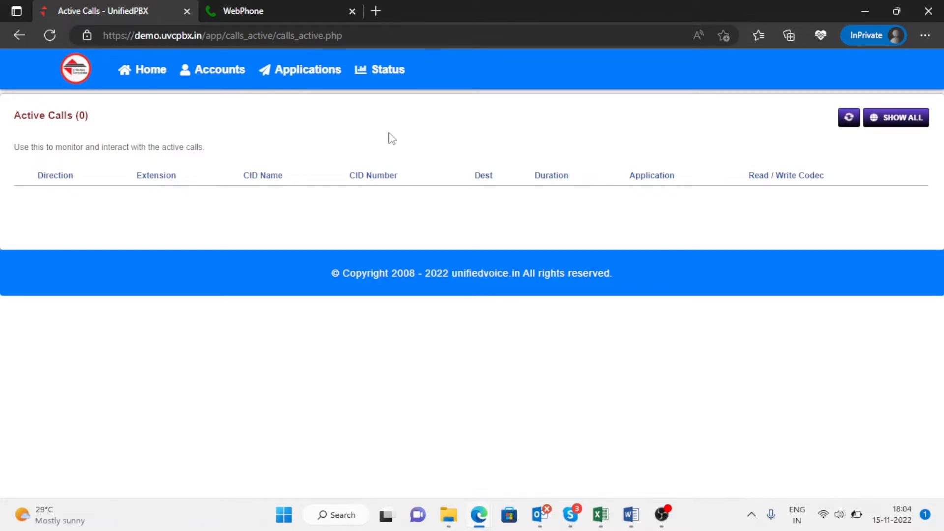
pyautogui.moveTo(386, 78)
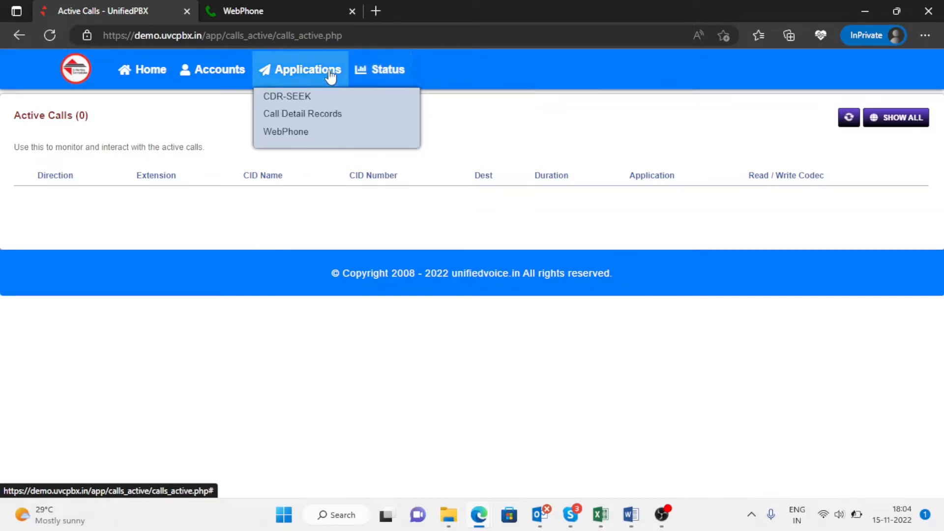
pyautogui.moveTo(306, 78)
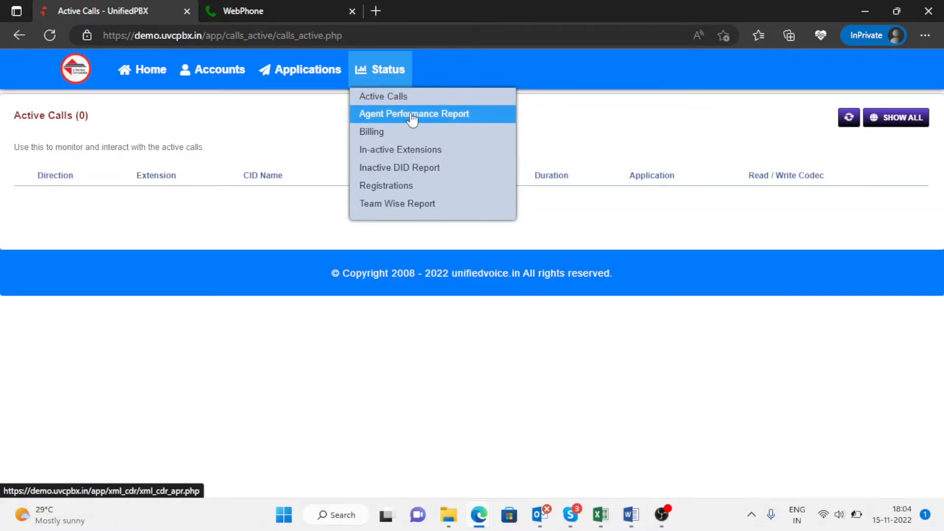
# Step: Run the Agent Performance Report from 9 to 15 November 2022, with no extension filter
pyautogui.click(412, 115)
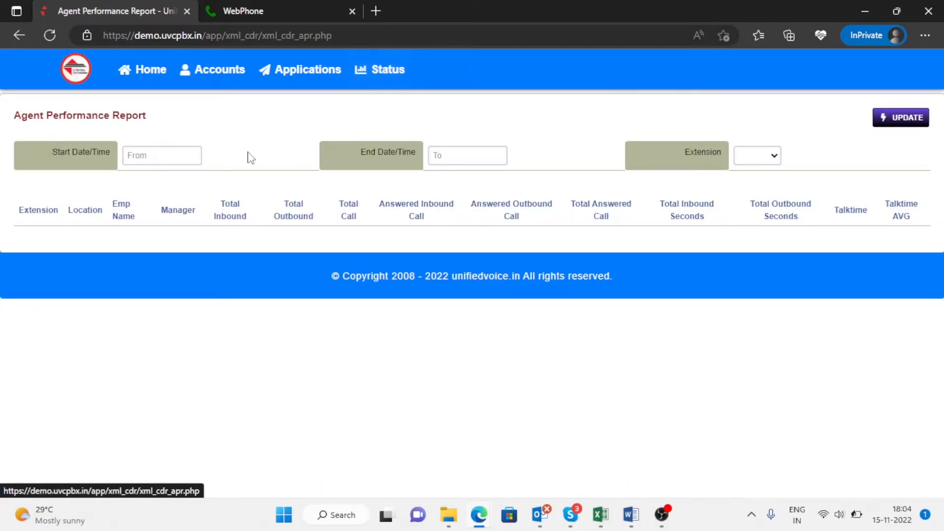
pyautogui.click(188, 151)
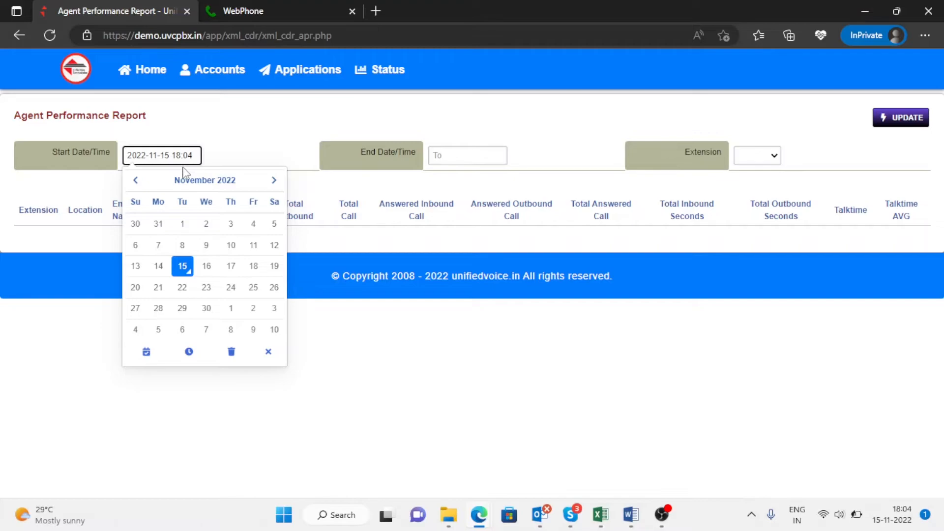
pyautogui.click(206, 245)
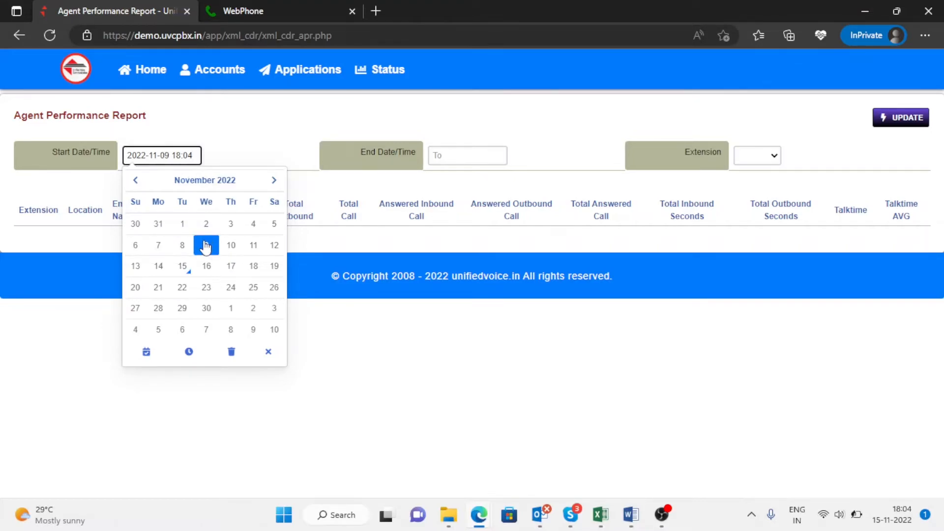
pyautogui.click(481, 157)
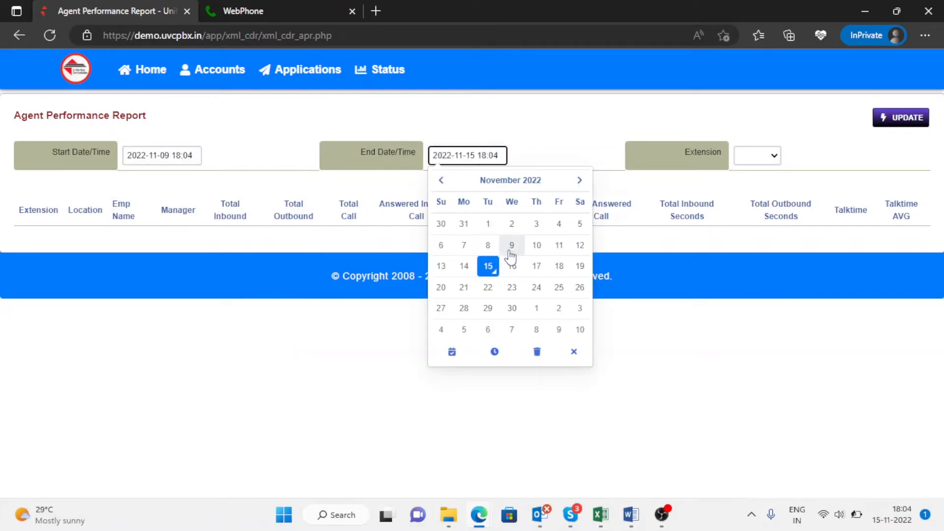
pyautogui.click(773, 156)
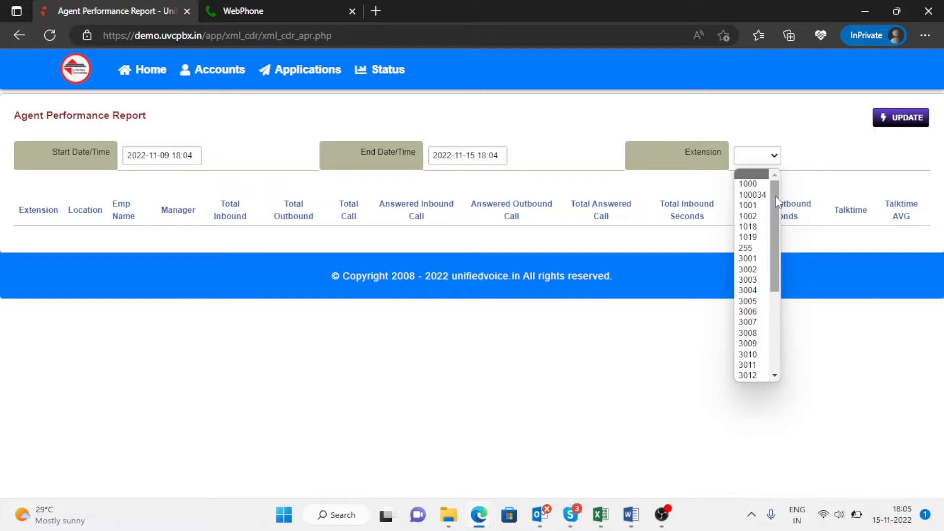
pyautogui.moveTo(776, 201); pyautogui.dragTo(802, 171)
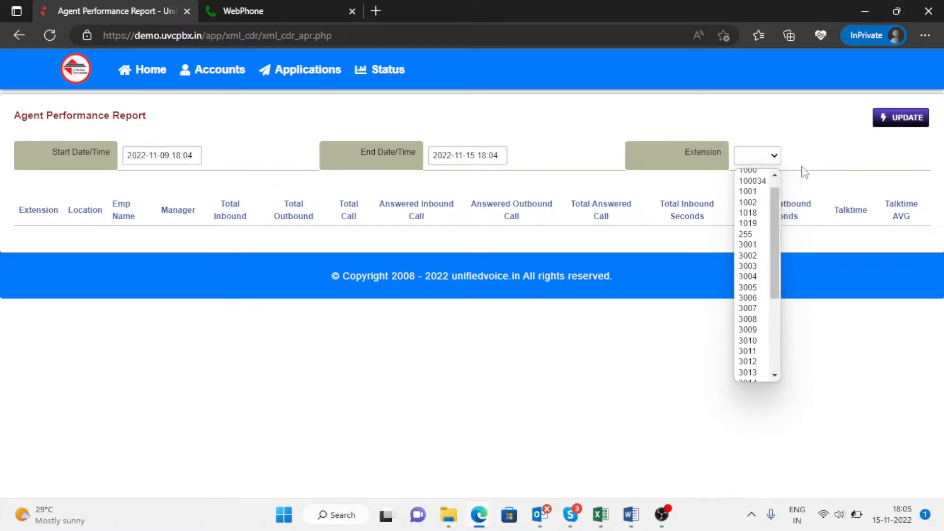
pyautogui.click(812, 161)
pyautogui.click(896, 121)
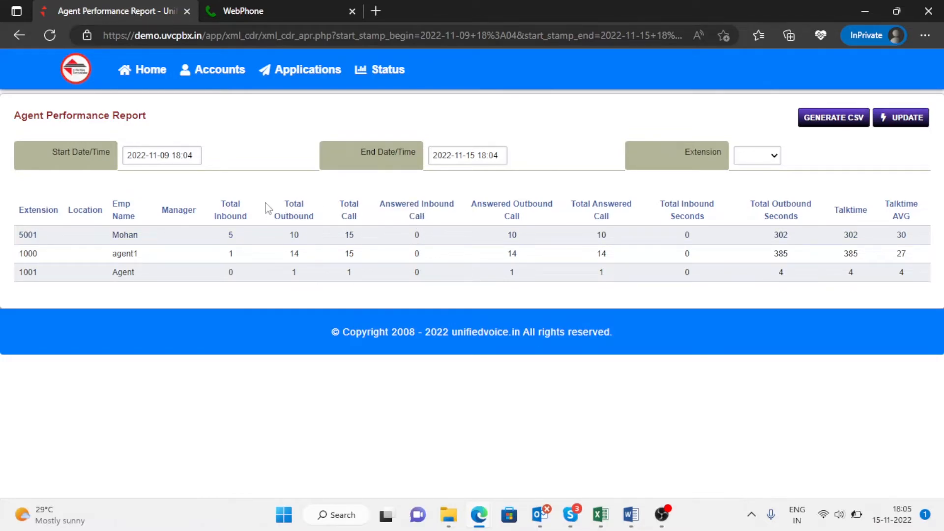
pyautogui.moveTo(220, 206); pyautogui.dragTo(249, 216)
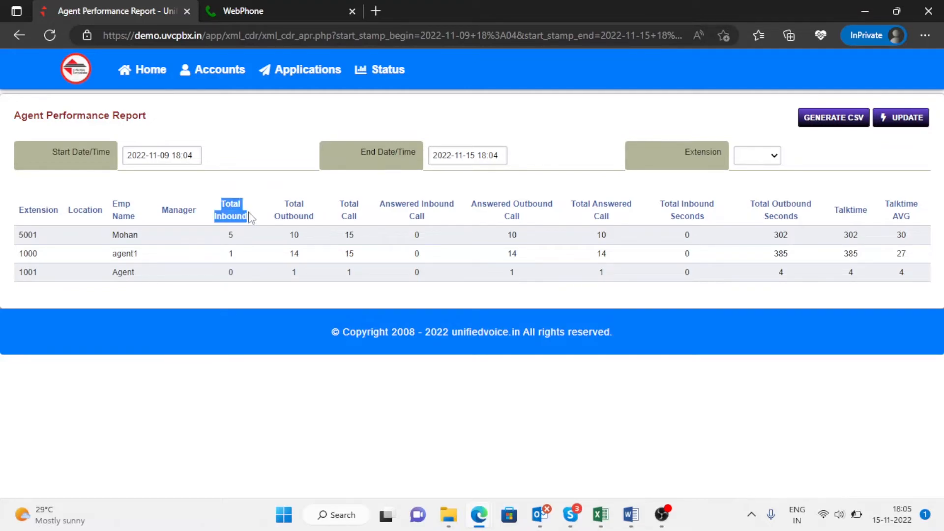
pyautogui.moveTo(381, 210); pyautogui.dragTo(436, 223)
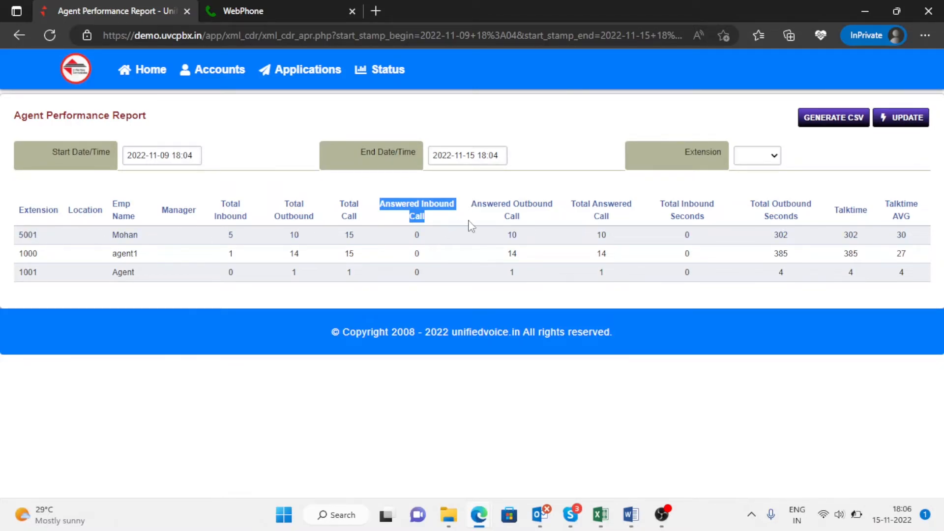
pyautogui.moveTo(476, 206); pyautogui.dragTo(512, 237)
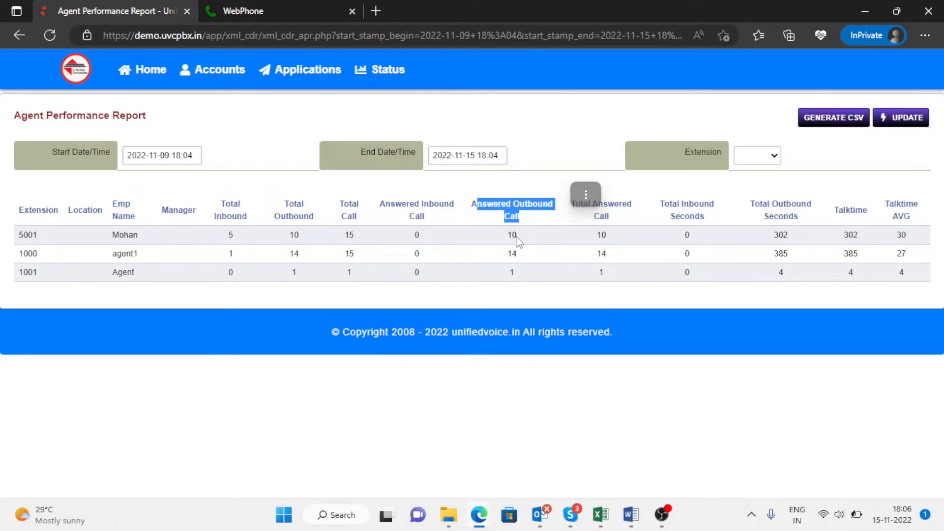
pyautogui.click(609, 242)
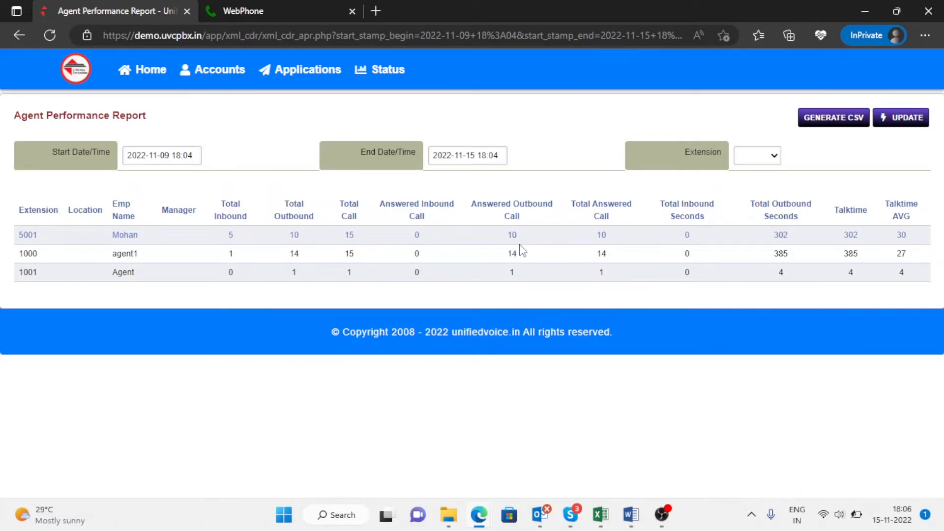
pyautogui.doubleClick(784, 237)
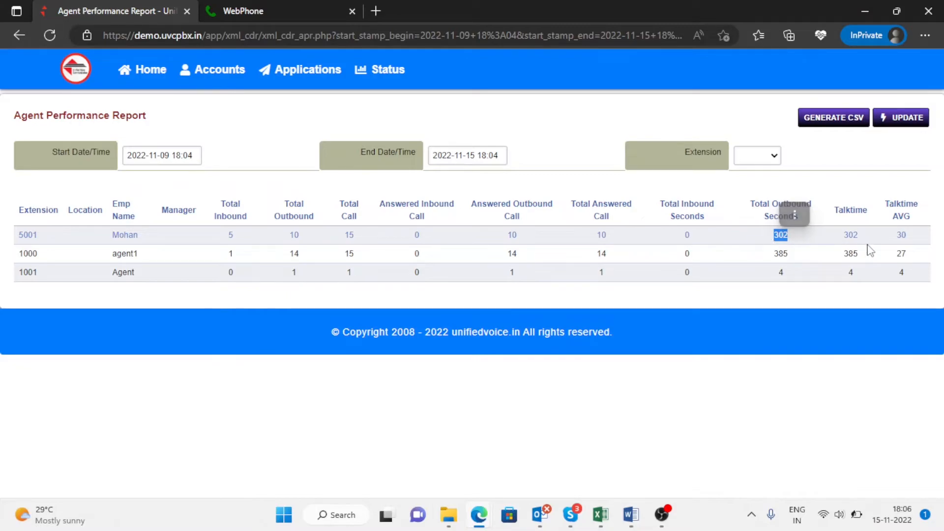
pyautogui.doubleClick(842, 239)
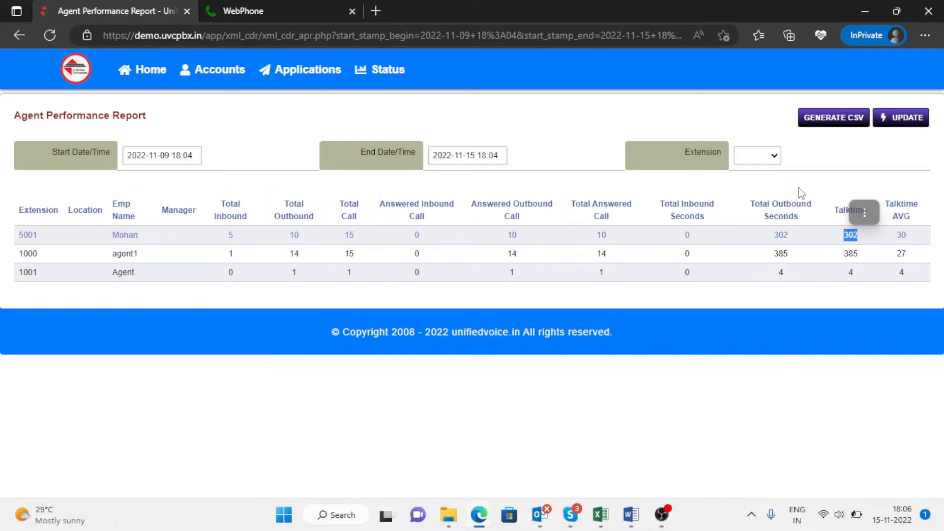
pyautogui.click(864, 212)
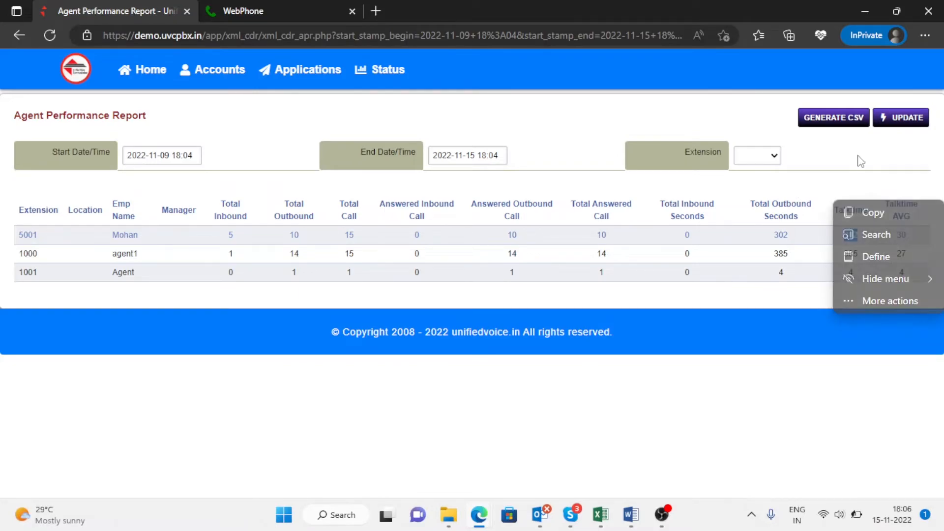
pyautogui.click(862, 176)
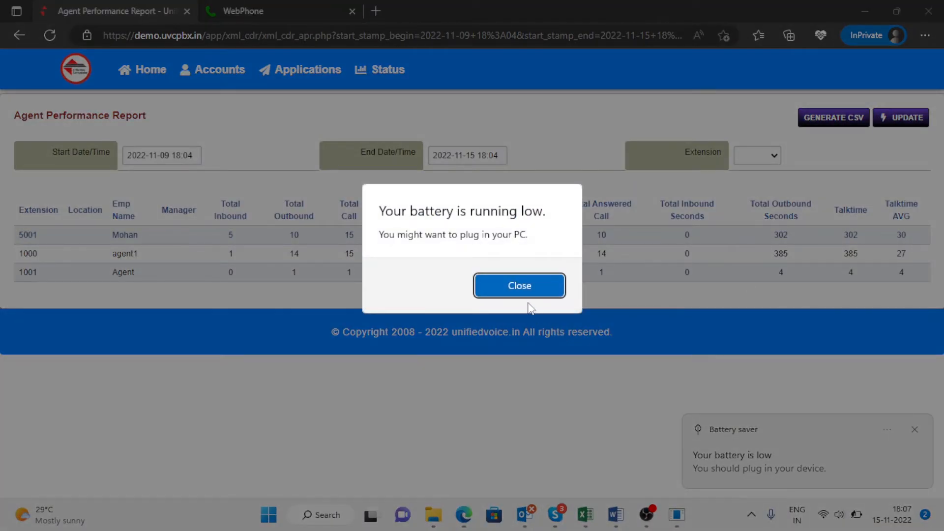
# Step: Close the OBS low-battery warning
pyautogui.click(543, 287)
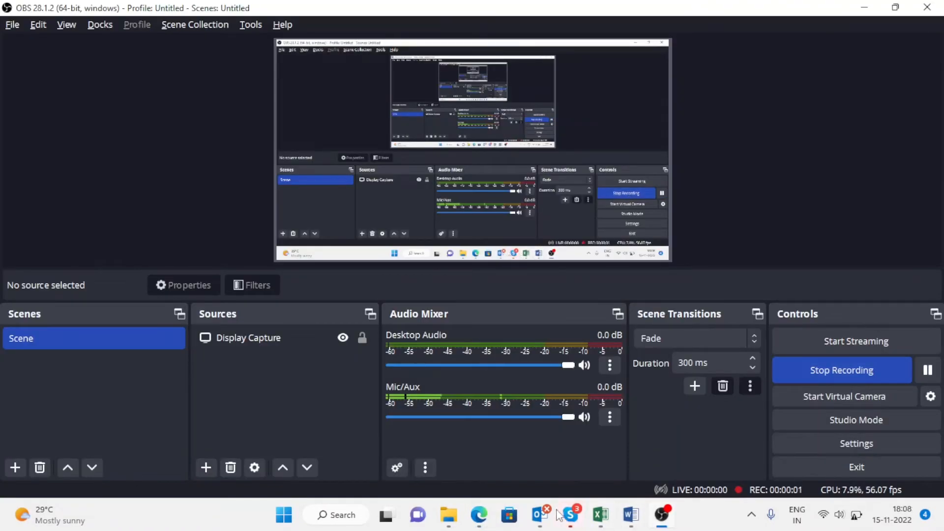
# Step: Bring back the Agent Performance Report window and export it as Agent_performance_report.csv
pyautogui.moveTo(483, 515)
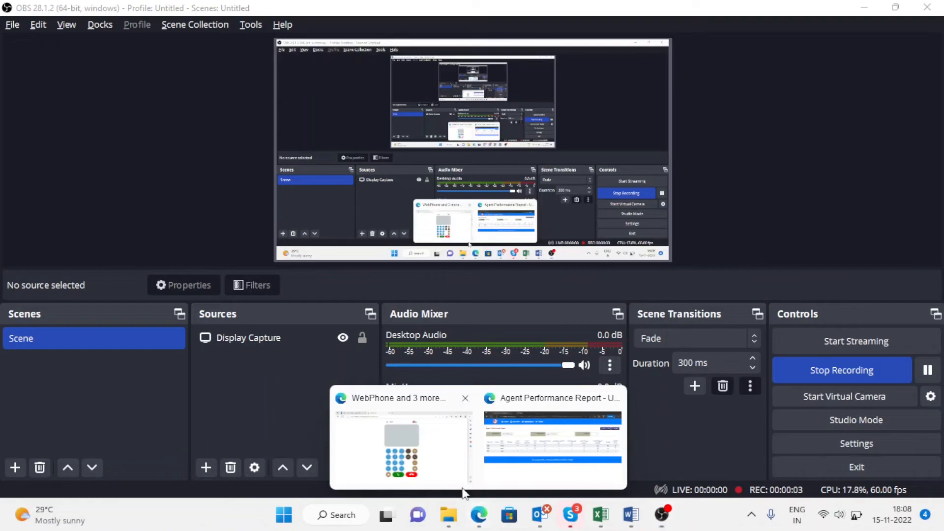
pyautogui.moveTo(517, 459)
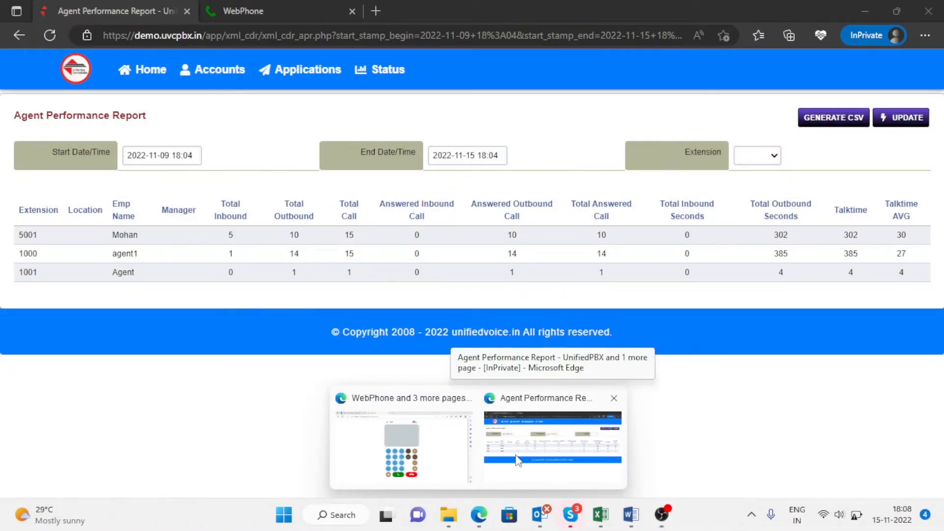
pyautogui.click(516, 459)
pyautogui.moveTo(407, 72)
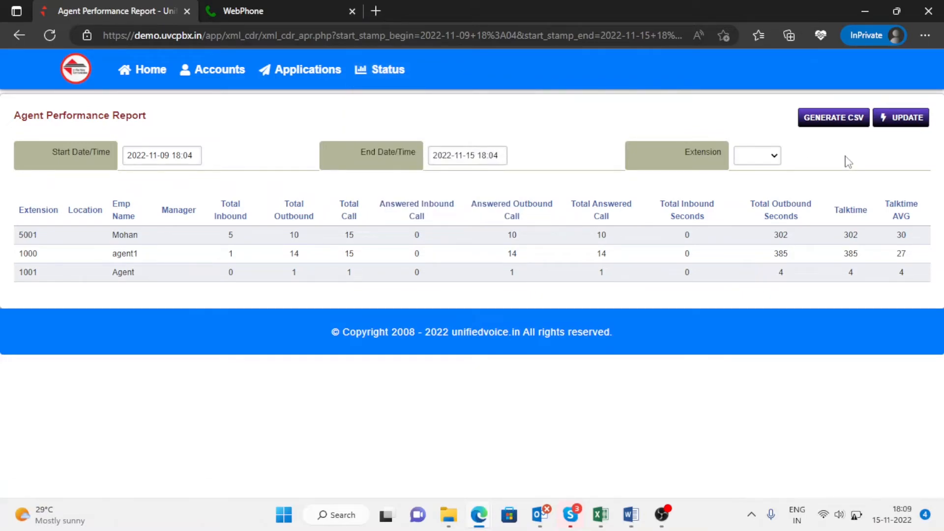
pyautogui.click(841, 123)
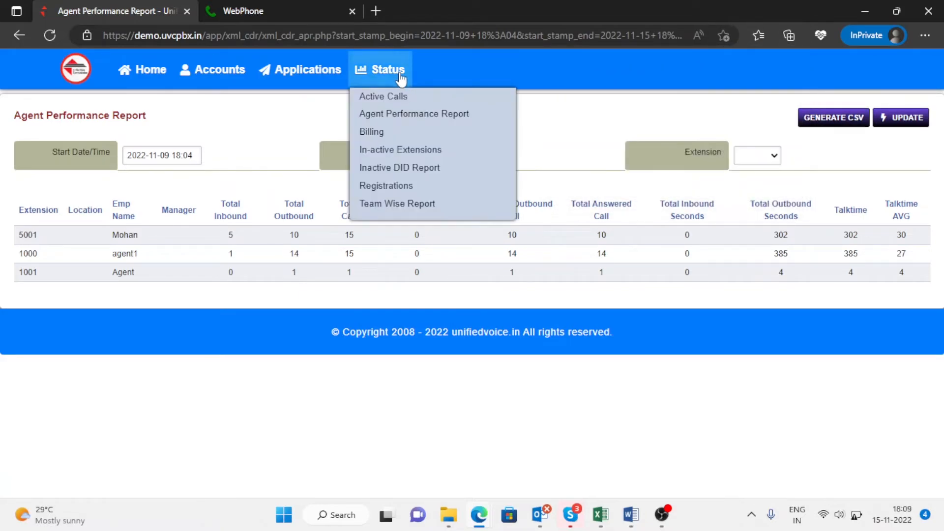
# Step: Open the Billing Inbound Report and update it for 1 to 15 November 2022
pyautogui.click(394, 139)
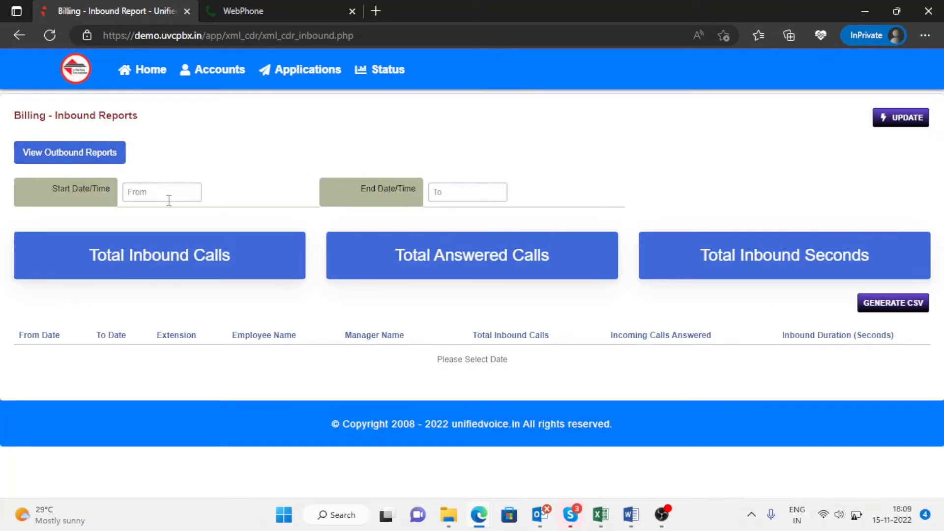
pyautogui.moveTo(64, 115); pyautogui.dragTo(166, 129)
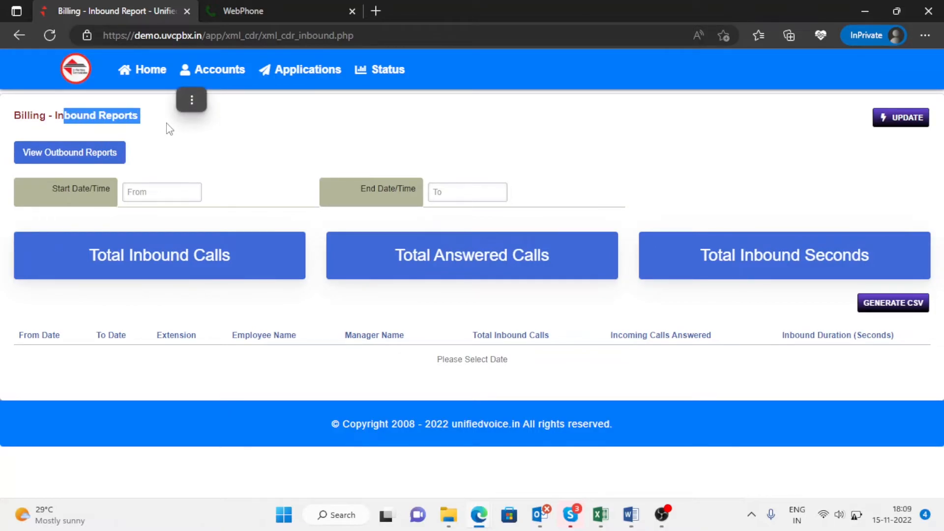
pyautogui.click(162, 192)
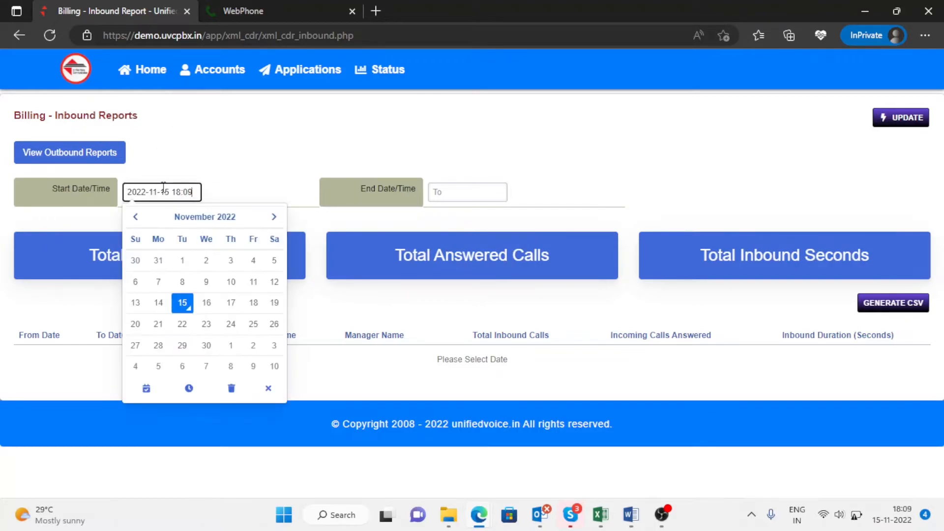
pyautogui.click(183, 260)
pyautogui.click(448, 192)
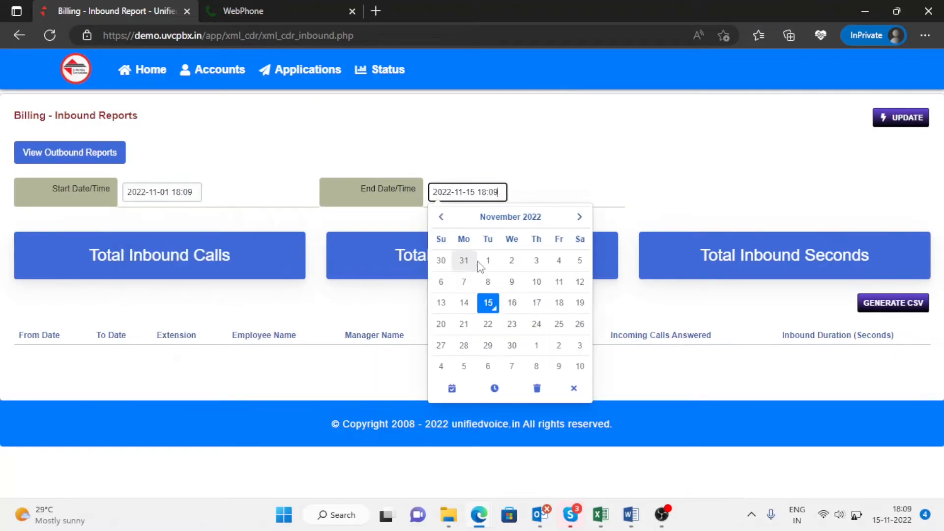
pyautogui.click(845, 155)
pyautogui.click(906, 120)
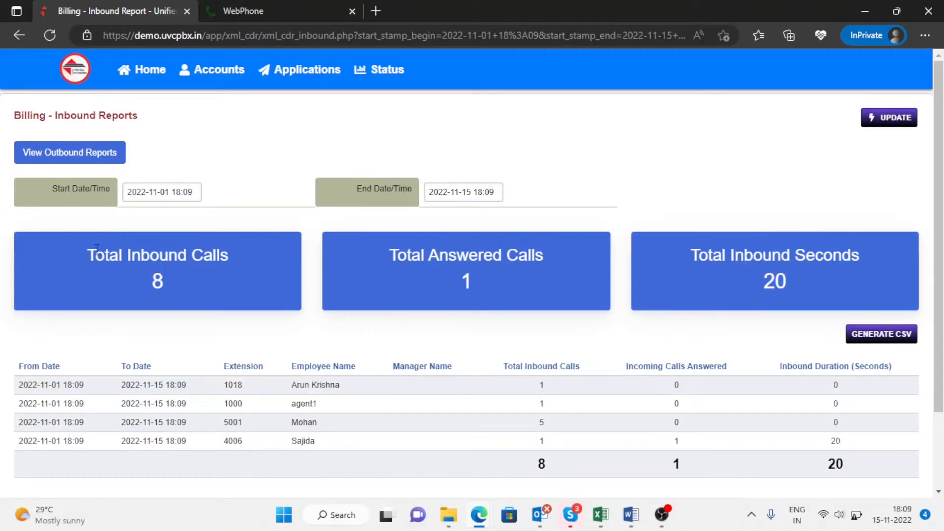
# Step: Highlight the inbound totals, per-extension rows, and extension 4006's single answered 20-second call
pyautogui.moveTo(95, 255); pyautogui.dragTo(146, 285)
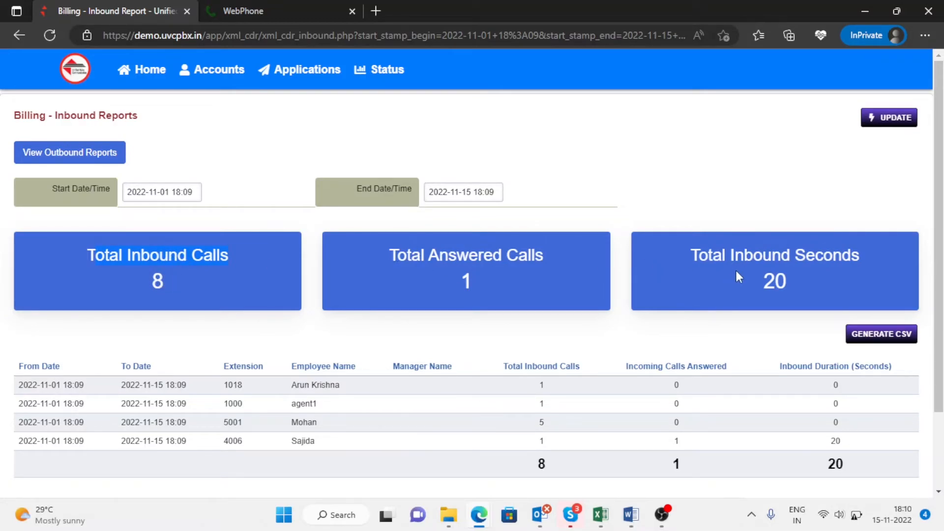
pyautogui.scroll(-1, 735, 272)
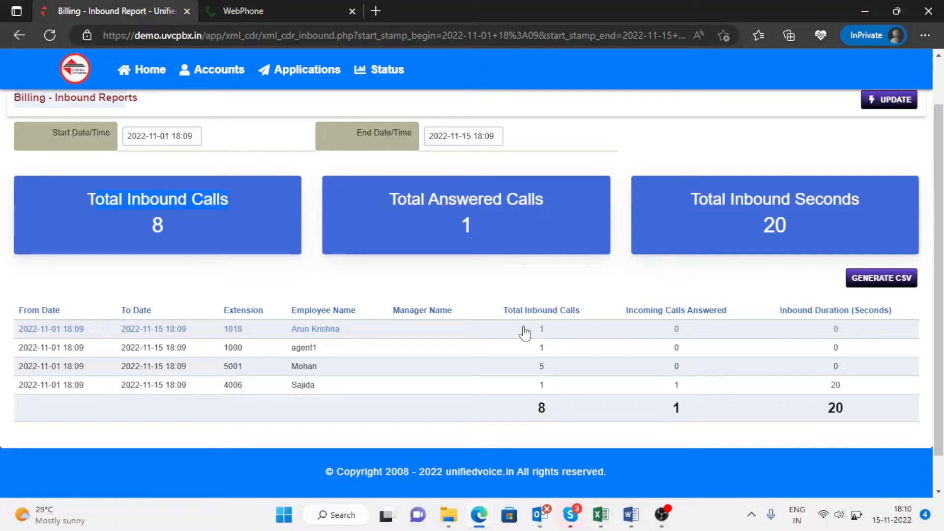
pyautogui.moveTo(633, 310); pyautogui.dragTo(717, 316)
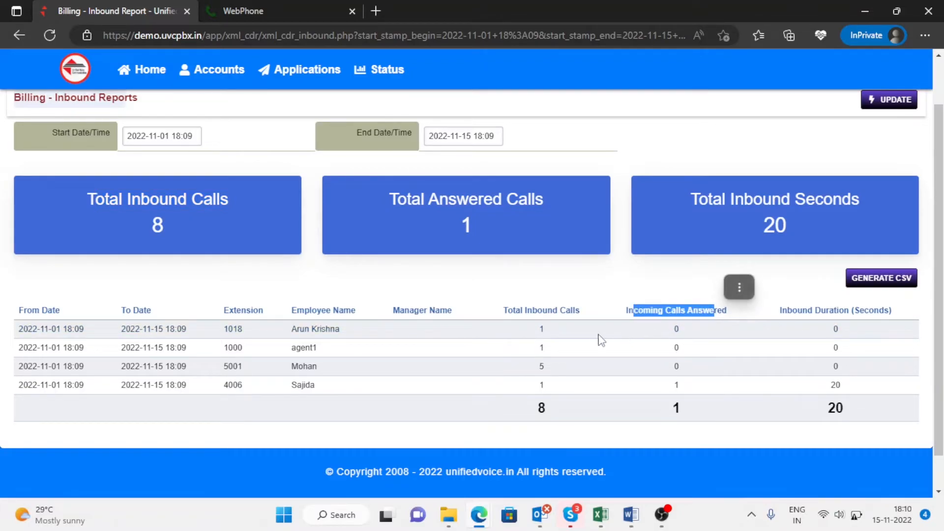
pyautogui.moveTo(541, 334); pyautogui.dragTo(544, 383)
pyautogui.click(670, 298)
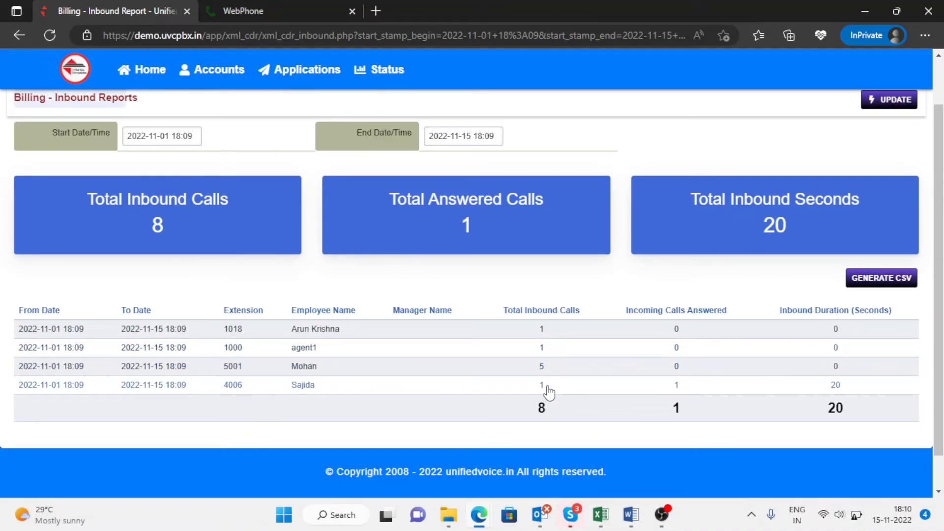
pyautogui.moveTo(685, 392); pyautogui.dragTo(659, 392)
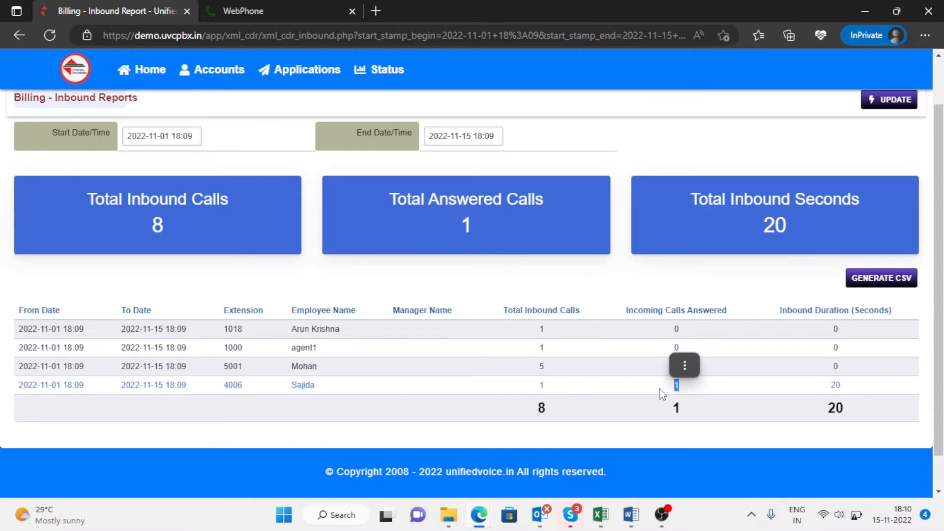
pyautogui.moveTo(853, 392); pyautogui.dragTo(809, 389)
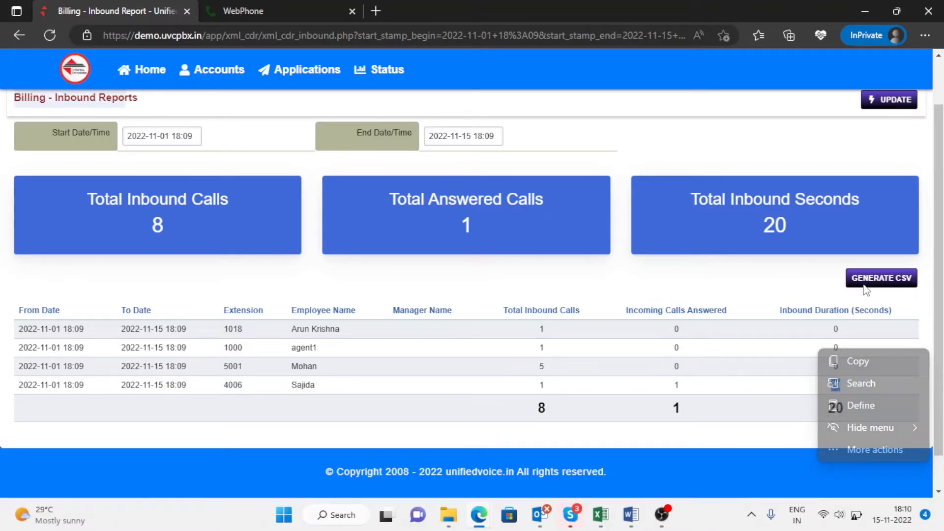
pyautogui.scroll(1, 366, 166)
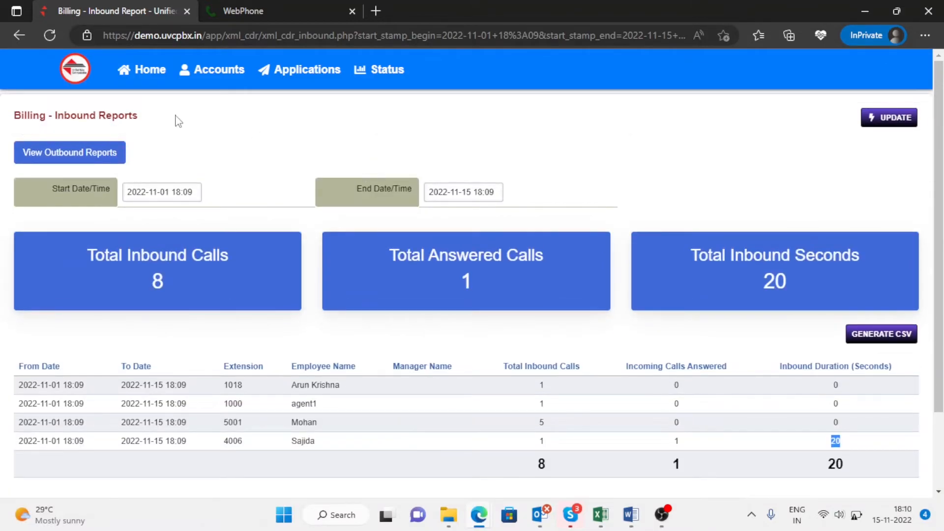
# Step: Switch to Outbound Reports and set the range from 1 November 18:10 to 15 November 18:11
pyautogui.click(83, 154)
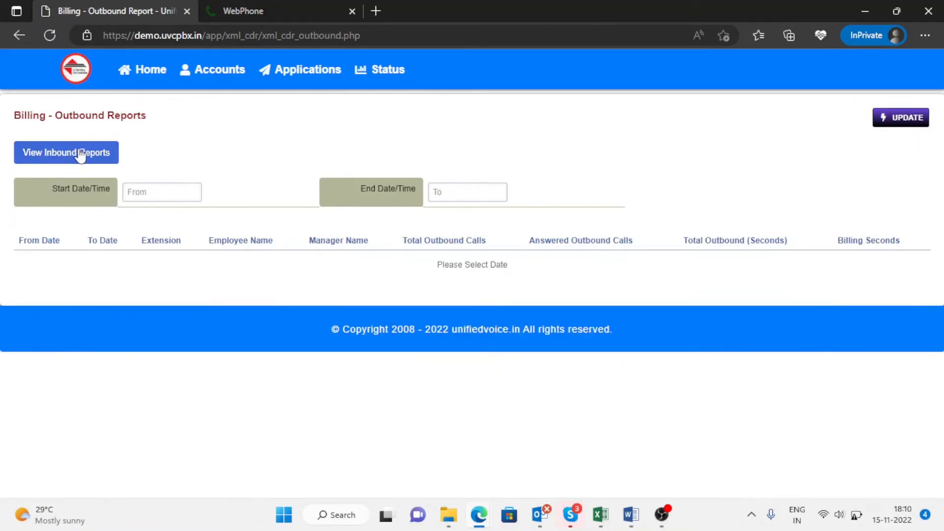
pyautogui.click(150, 195)
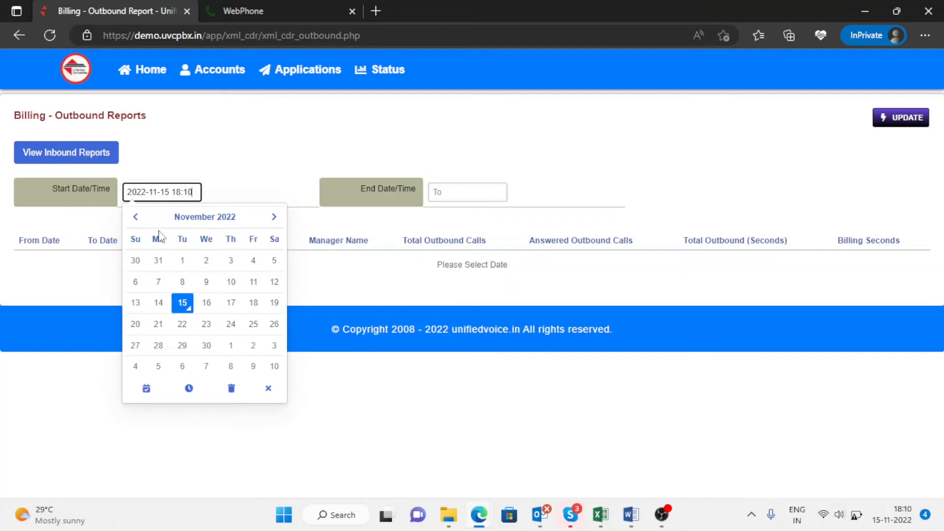
pyautogui.click(183, 260)
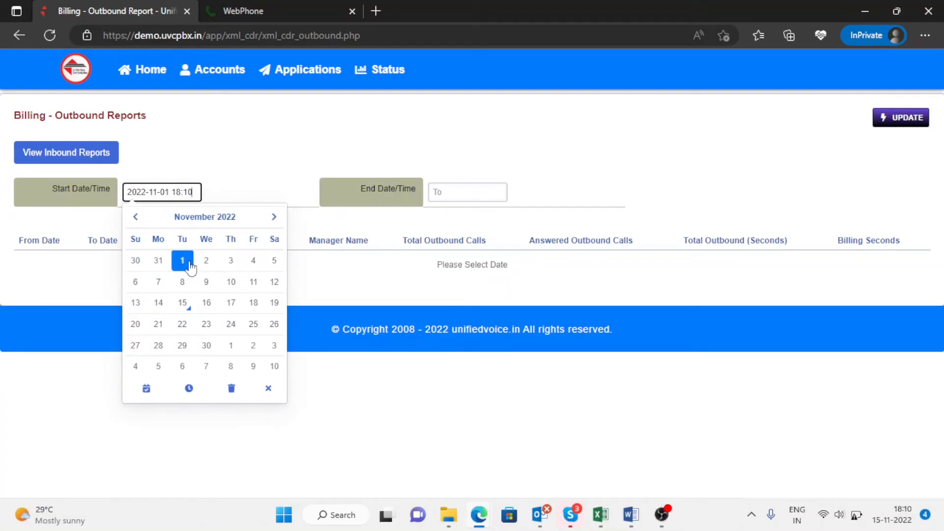
pyautogui.click(463, 191)
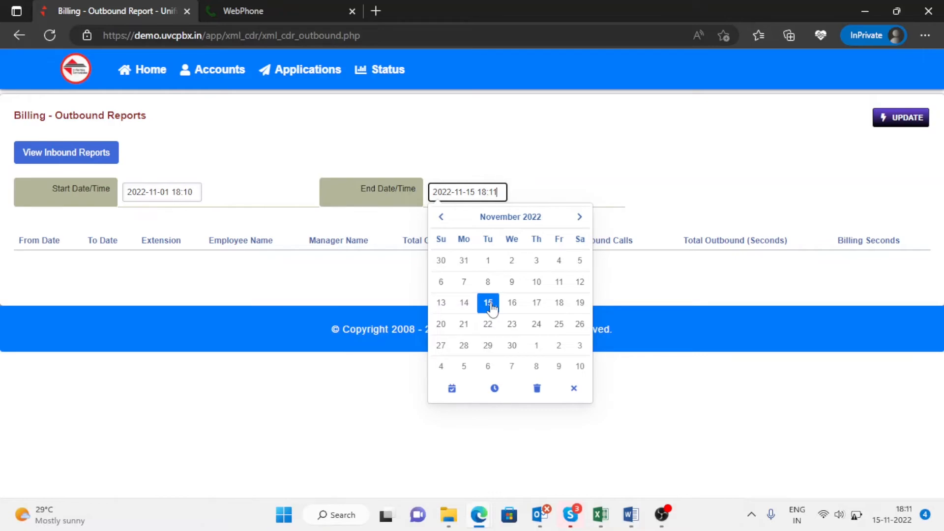
pyautogui.click(708, 175)
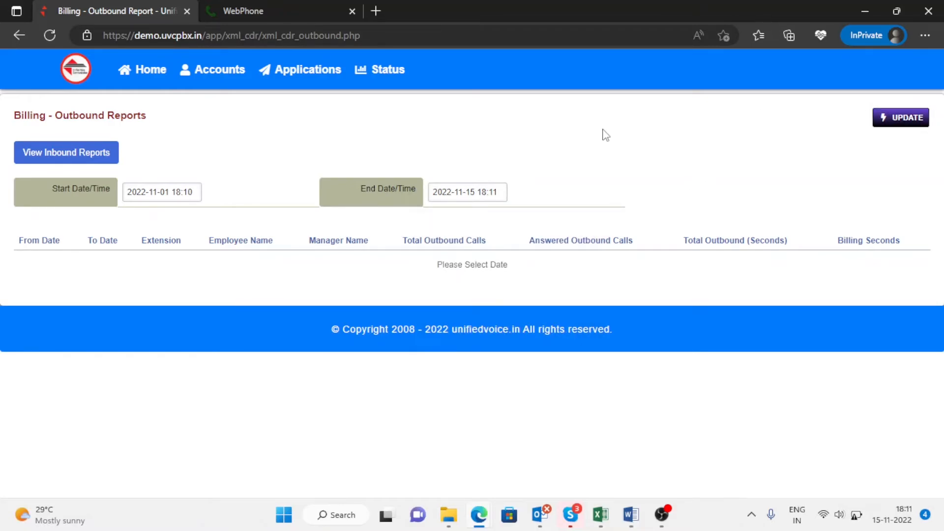
pyautogui.click(500, 191)
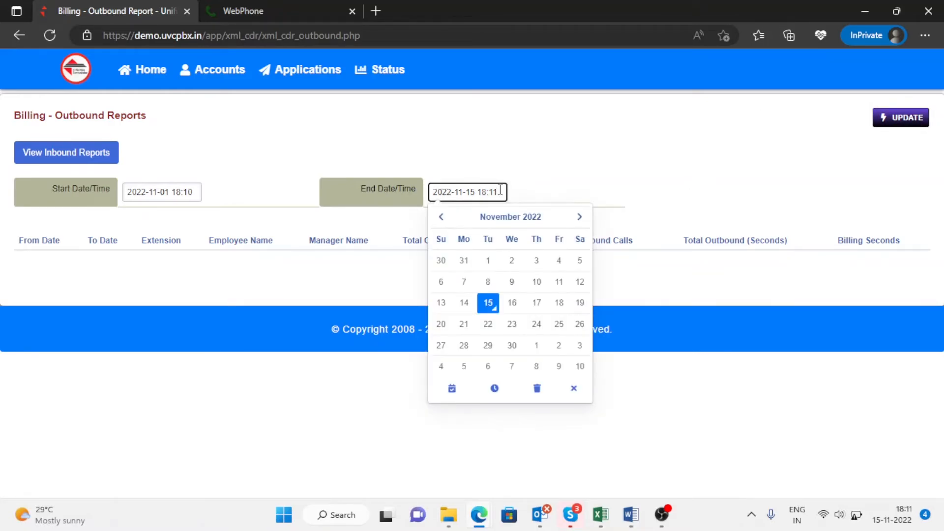
pyautogui.click(494, 389)
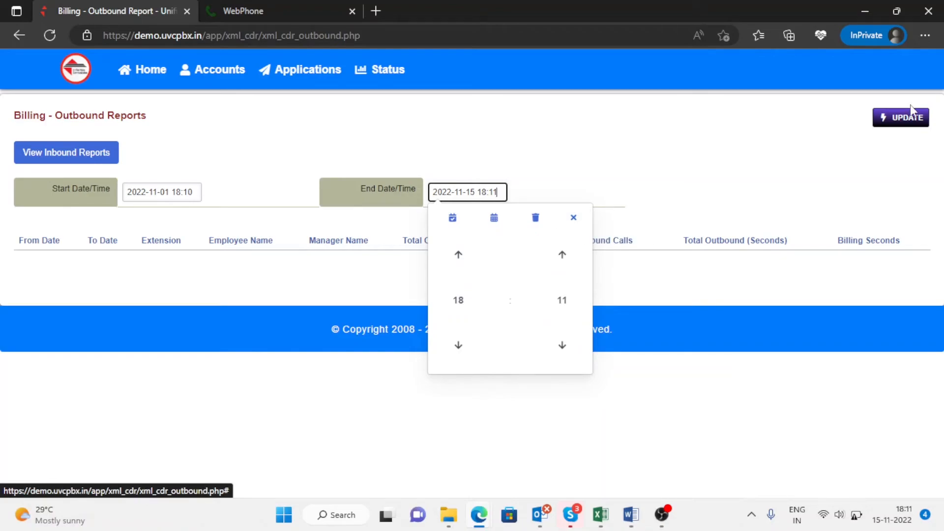
# Step: Load the 1–15 November outbound report and highlight totals: 39 calls, 33 answered, 798 and 811 seconds
pyautogui.click(910, 118)
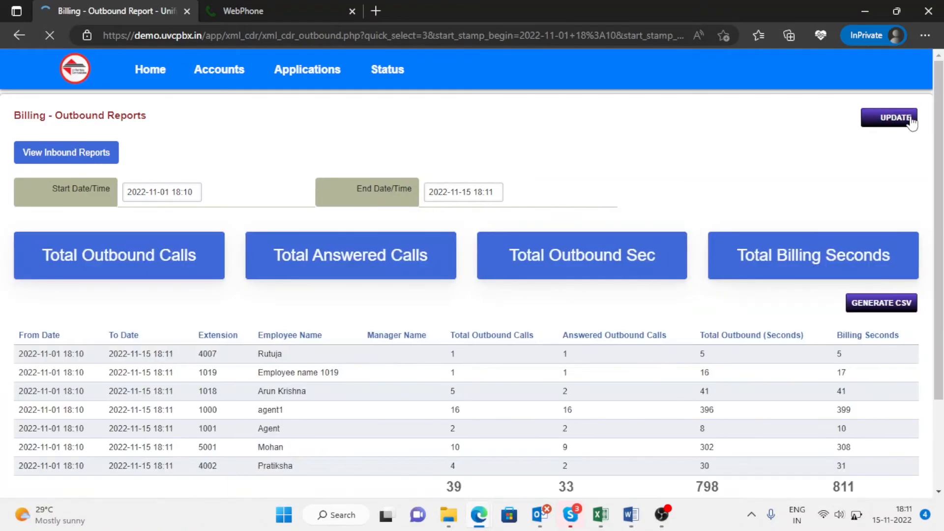
pyautogui.moveTo(105, 296); pyautogui.dragTo(77, 254)
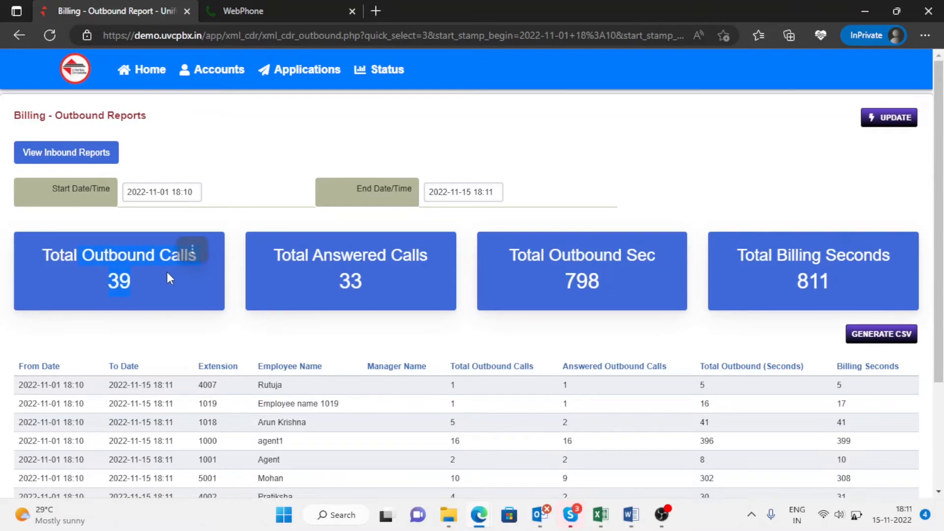
pyautogui.moveTo(296, 255); pyautogui.dragTo(367, 274)
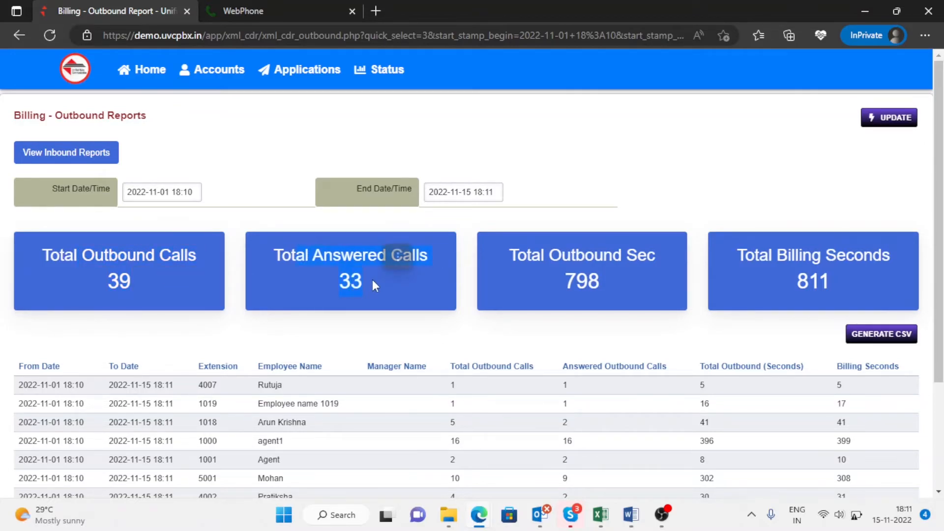
pyautogui.moveTo(494, 254); pyautogui.dragTo(562, 270)
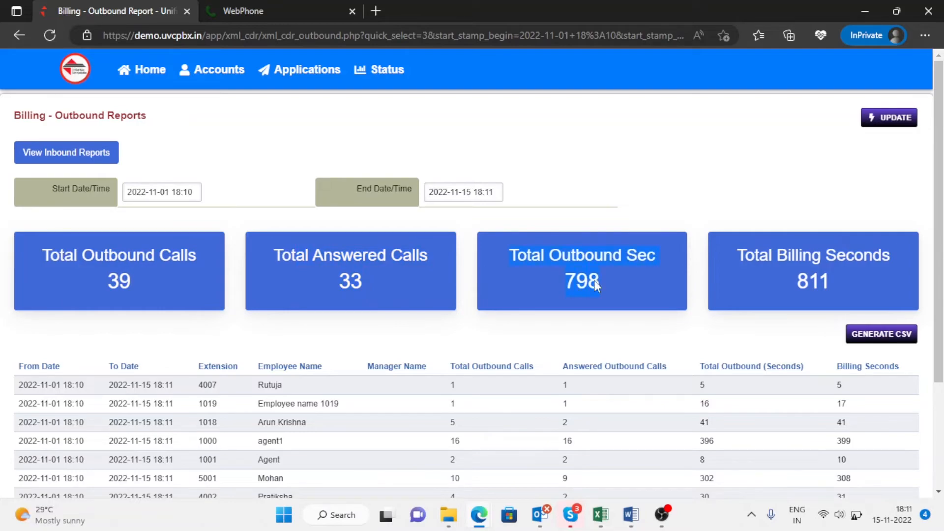
pyautogui.moveTo(729, 255); pyautogui.dragTo(844, 279)
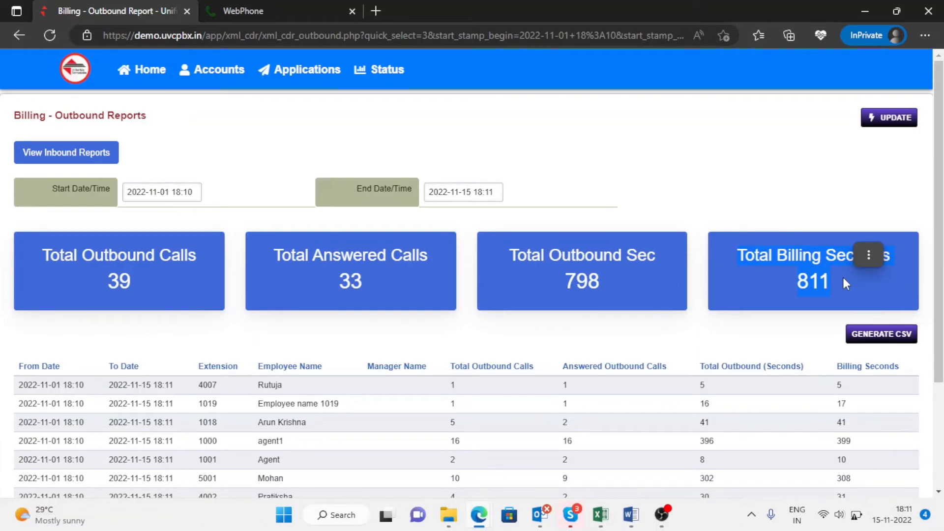
pyautogui.scroll(-3, 842, 277)
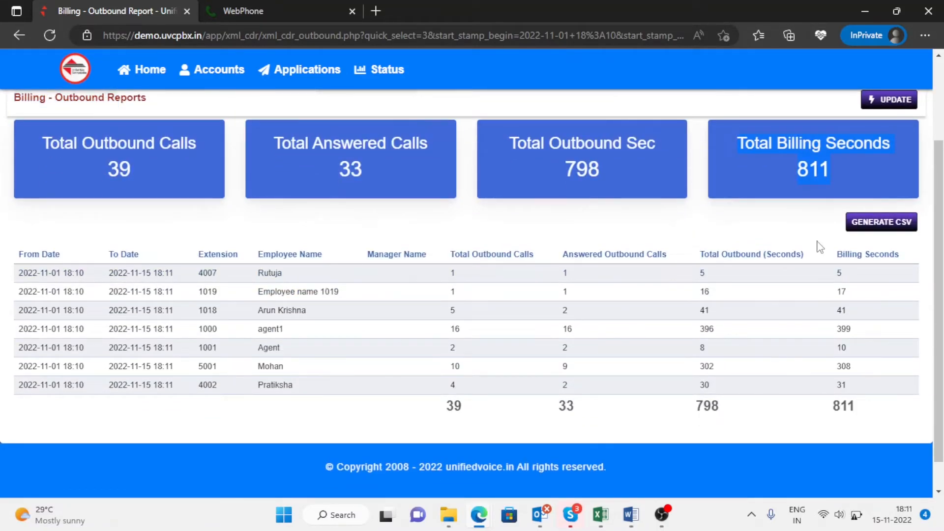
pyautogui.click(18, 253)
pyautogui.moveTo(18, 254); pyautogui.dragTo(158, 265)
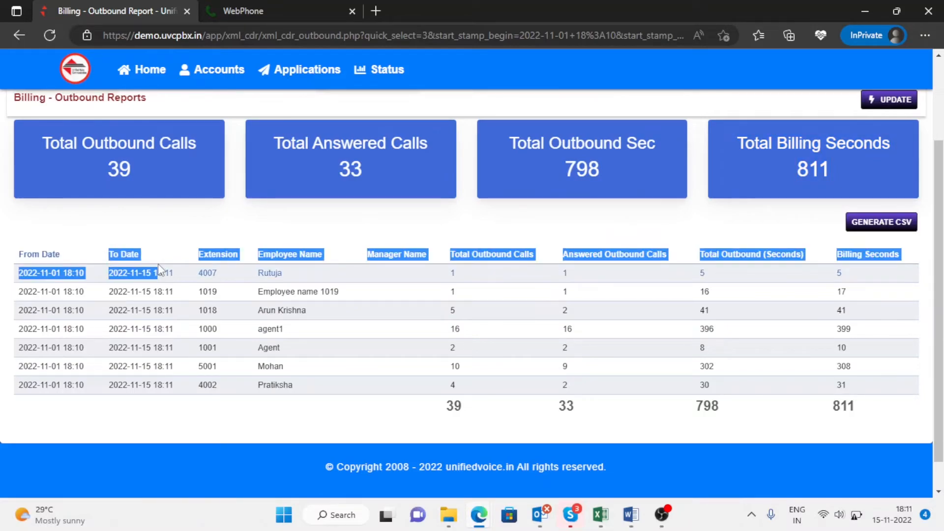
pyautogui.click(237, 249)
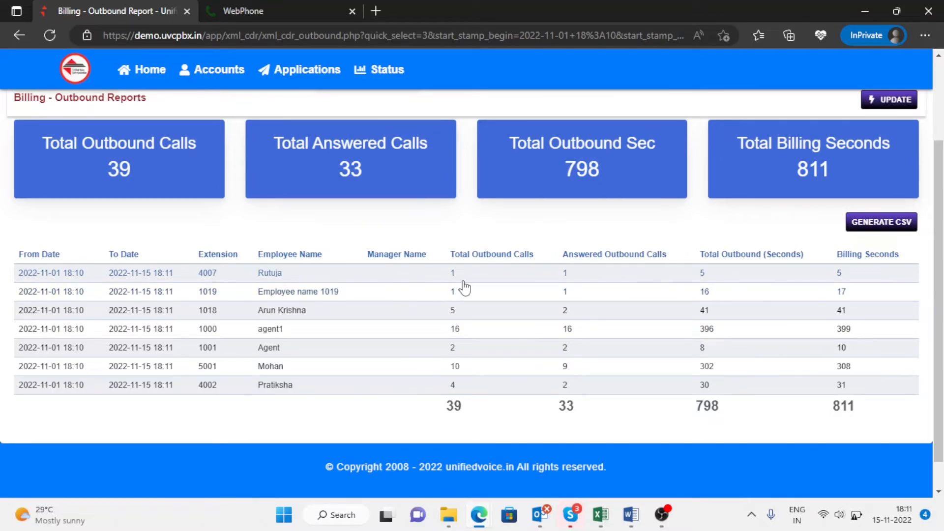
pyautogui.moveTo(463, 278); pyautogui.dragTo(449, 277)
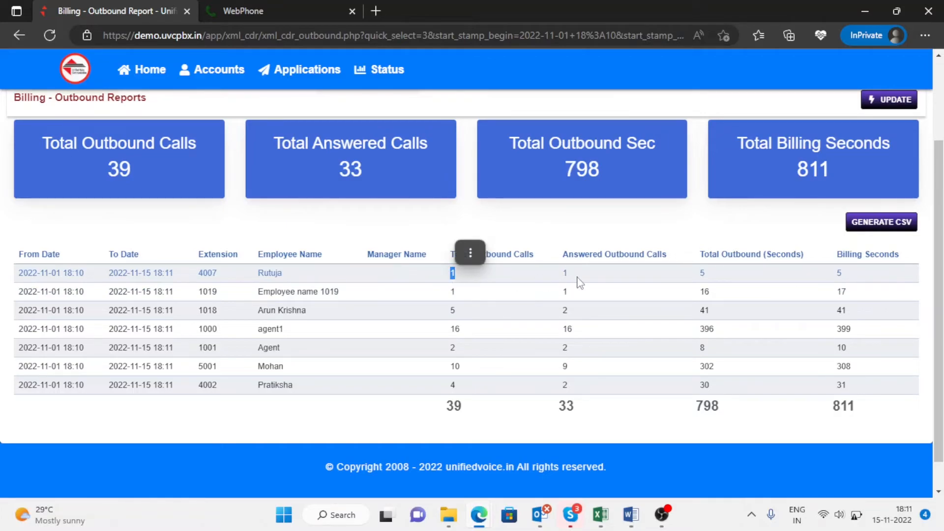
pyautogui.moveTo(573, 279); pyautogui.dragTo(564, 277)
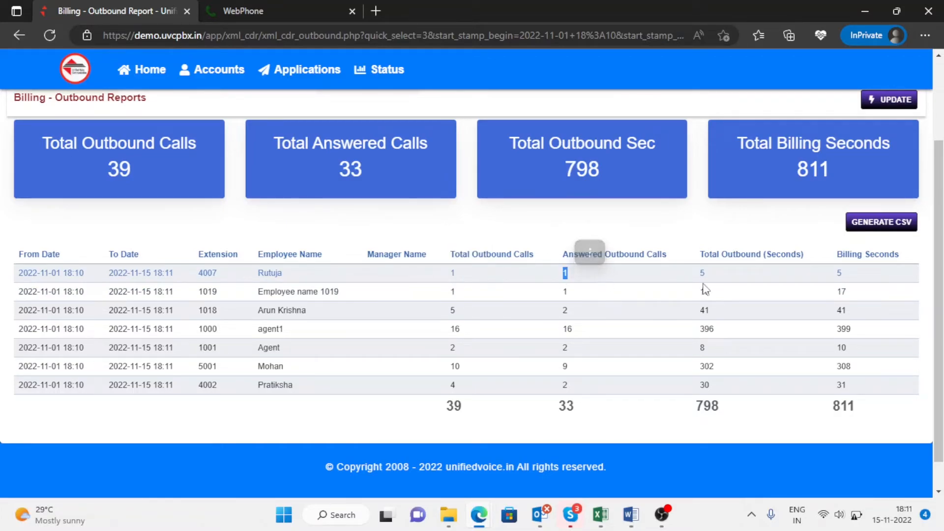
pyautogui.moveTo(708, 278); pyautogui.dragTo(699, 279)
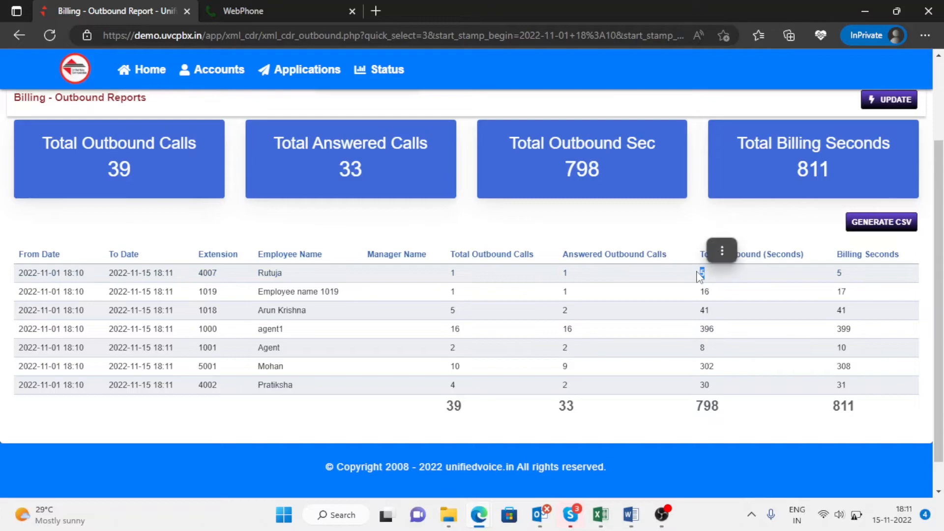
pyautogui.click(869, 278)
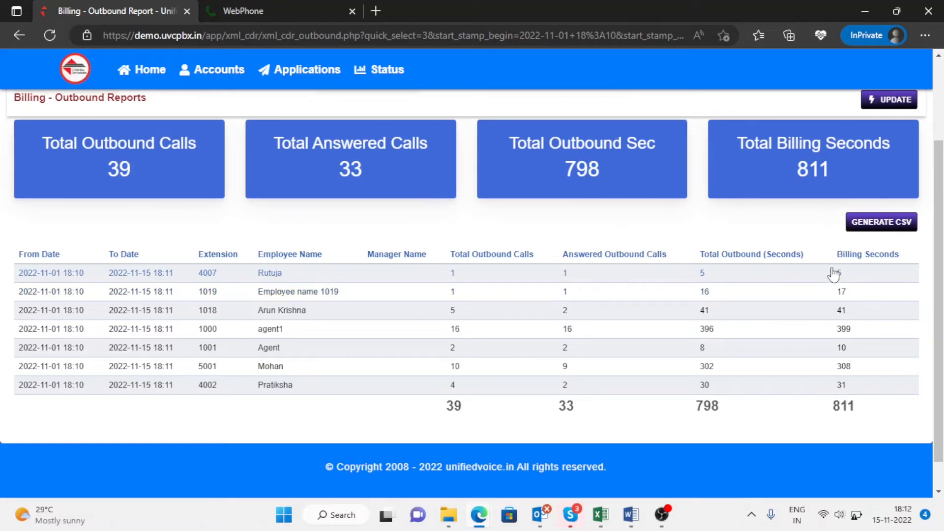
pyautogui.scroll(3, 832, 274)
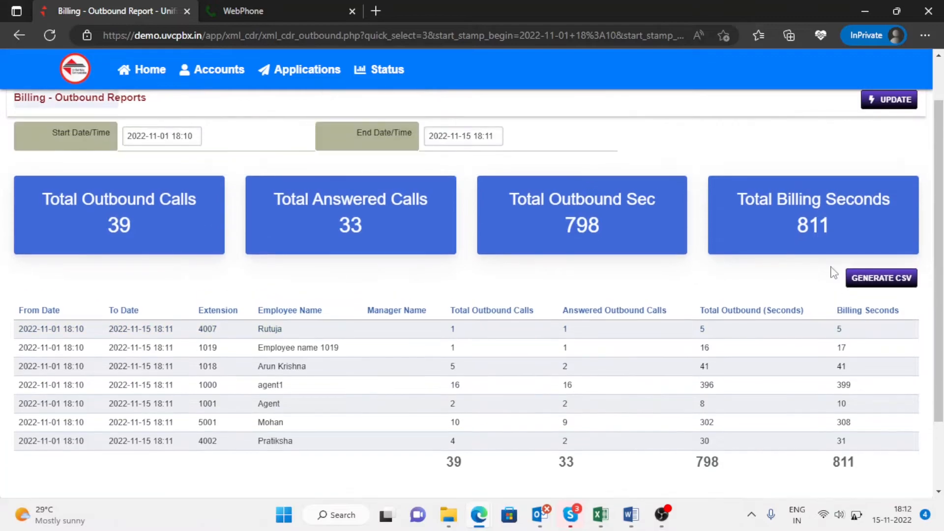
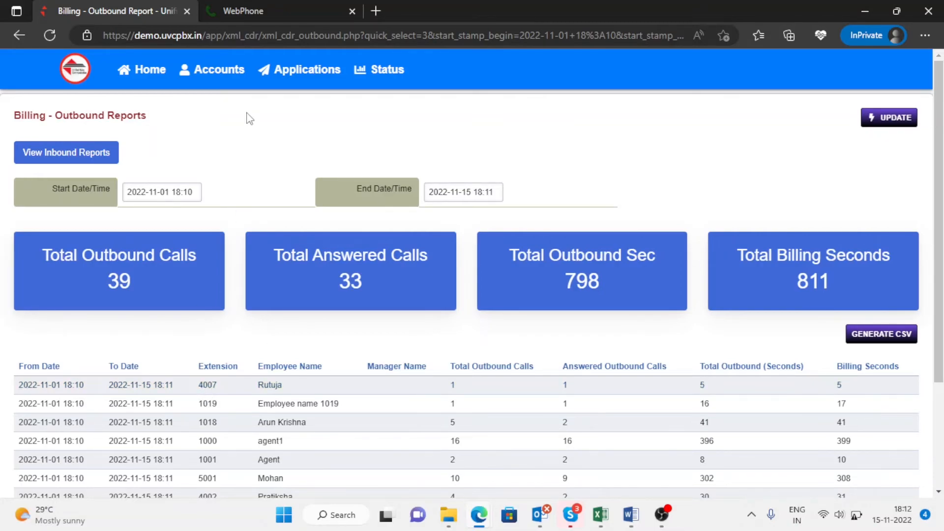
pyautogui.moveTo(397, 78)
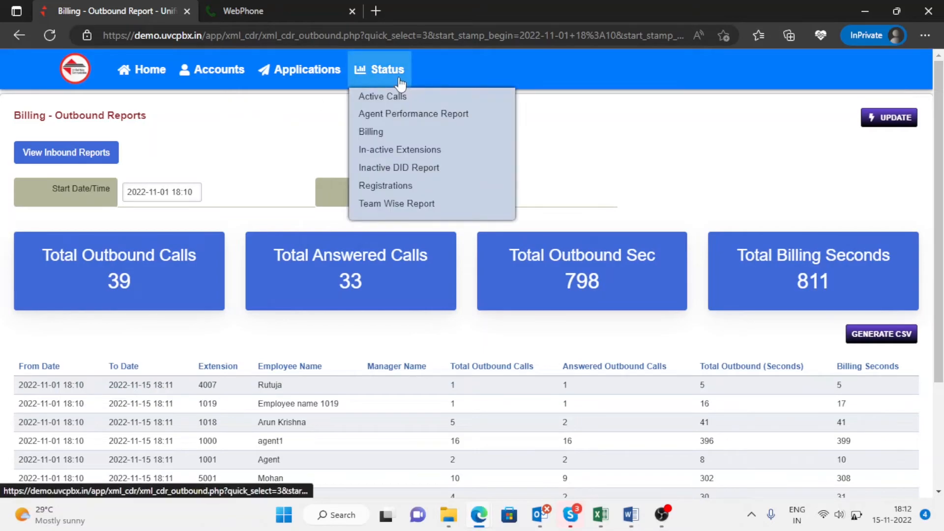
pyautogui.click(413, 157)
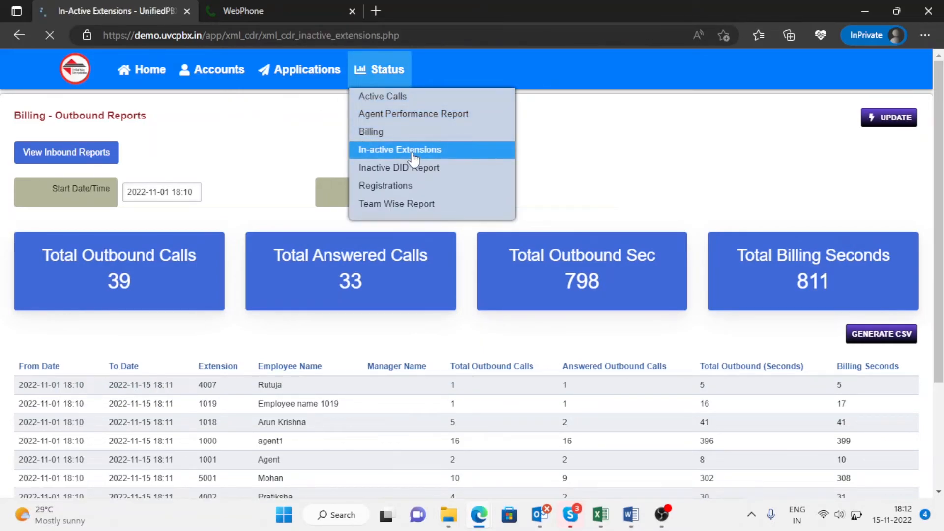
pyautogui.click(177, 153)
pyautogui.click(182, 225)
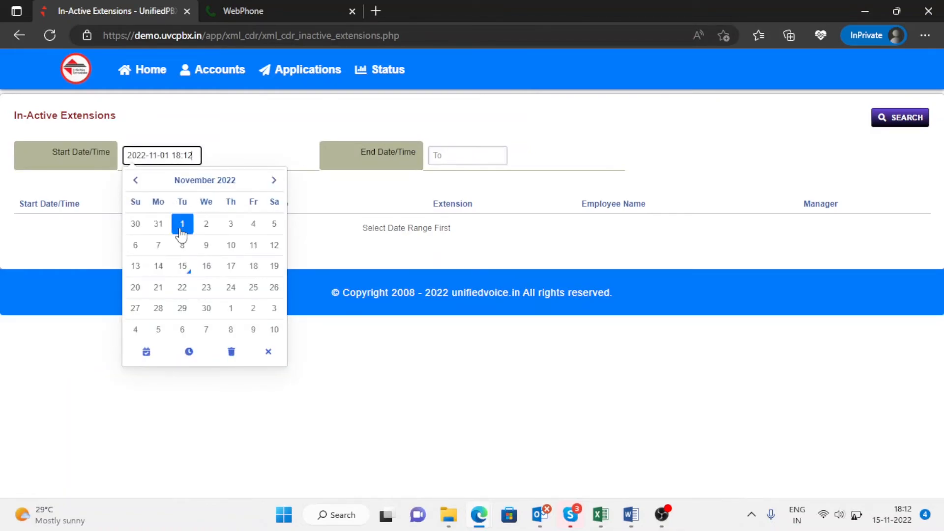
pyautogui.click(456, 156)
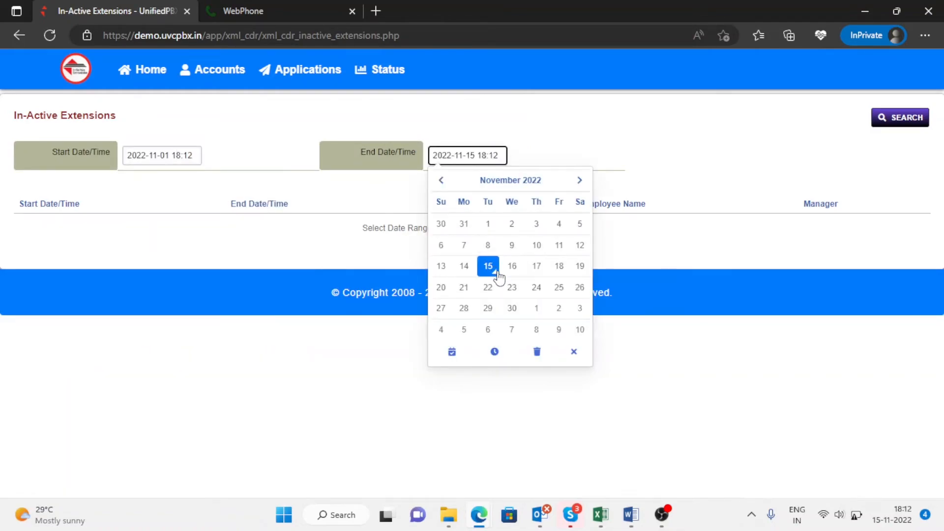
pyautogui.click(835, 163)
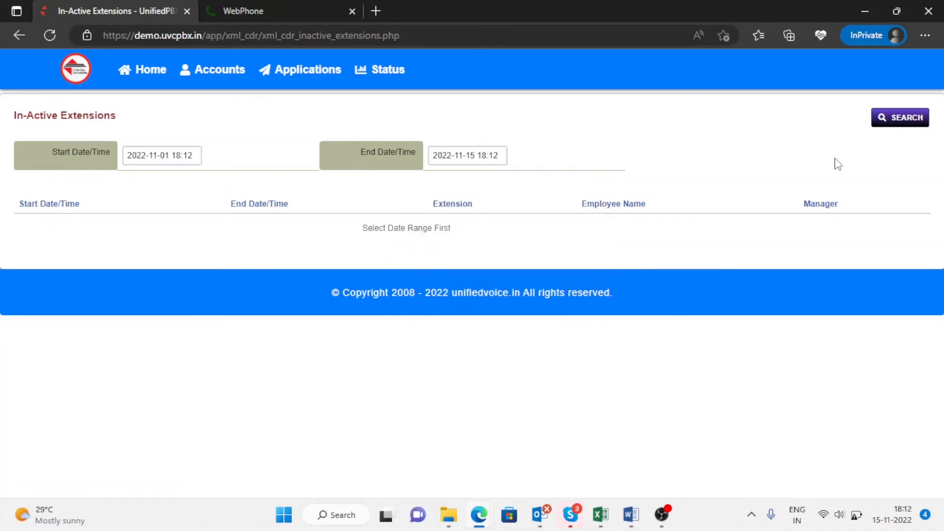
pyautogui.click(908, 129)
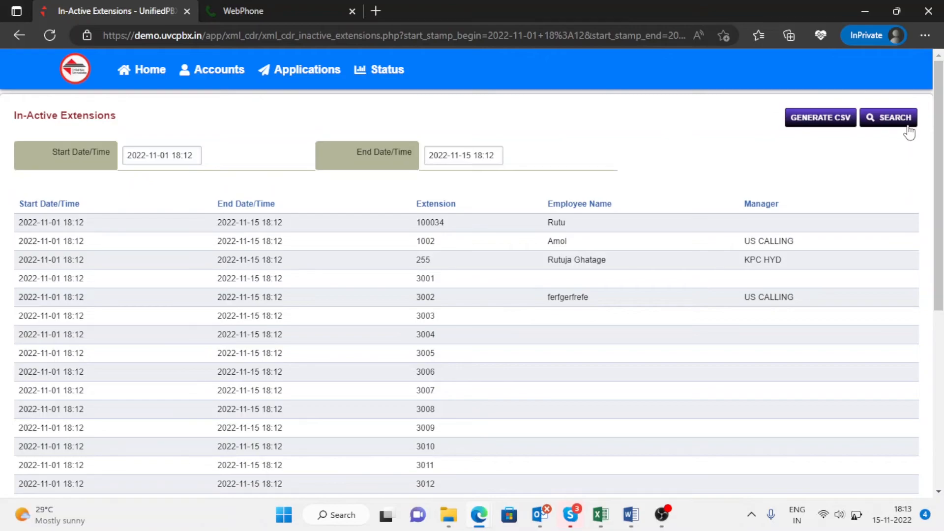
pyautogui.scroll(-10, 909, 132)
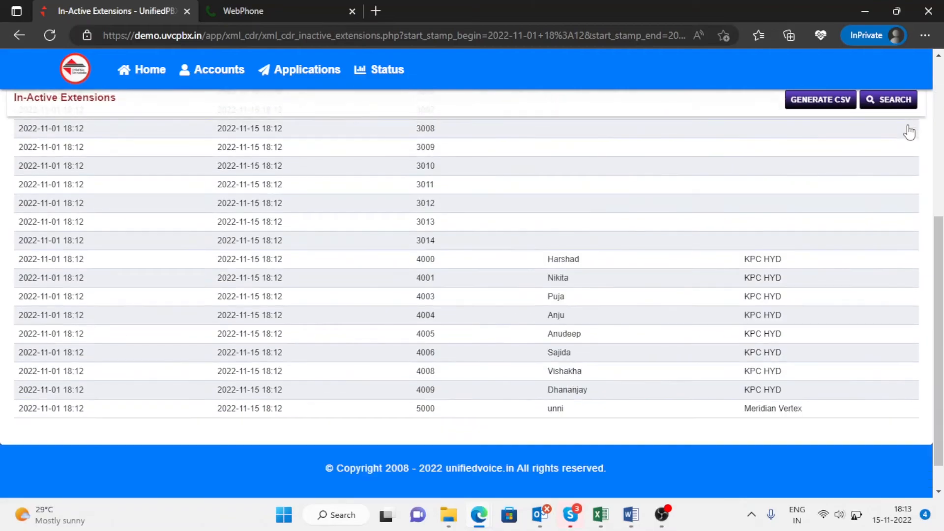
pyautogui.scroll(10, 909, 132)
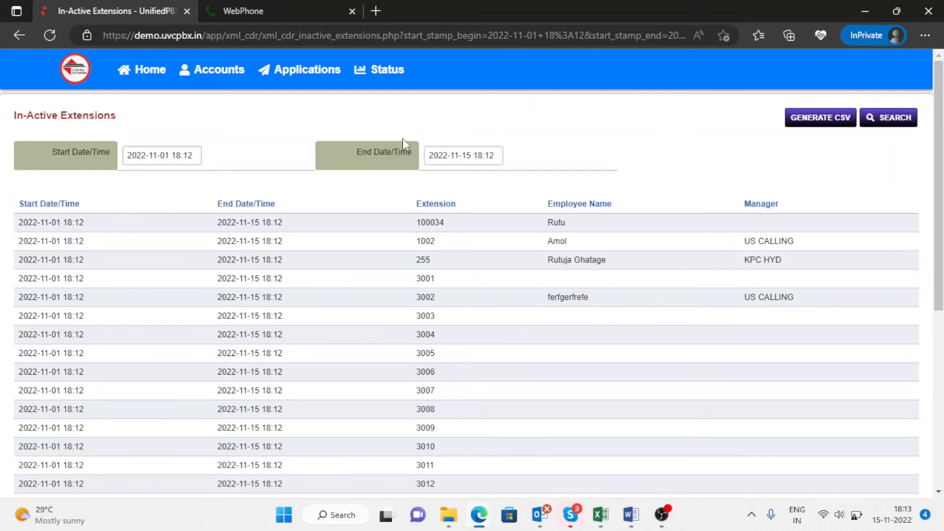
pyautogui.click(391, 76)
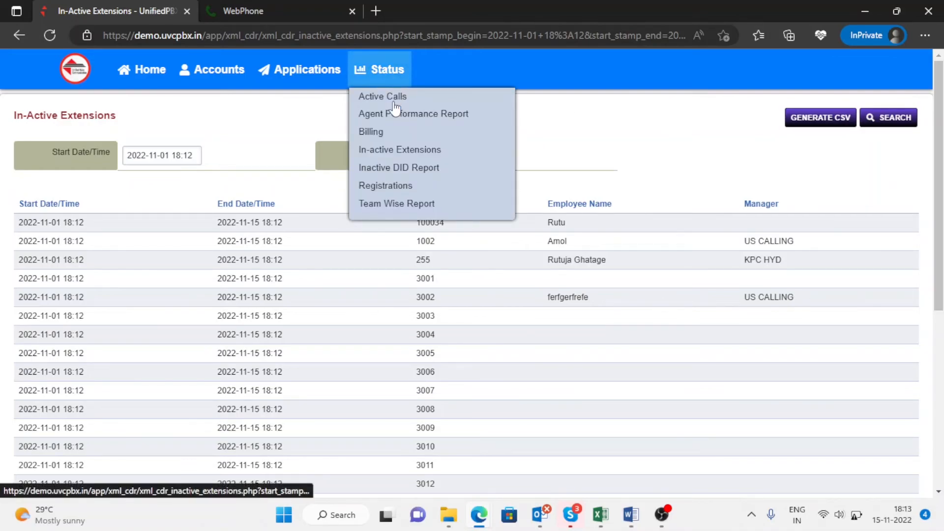
# Step: Open the Inactive DID Report and highlight the first DID number's call count of 0
pyautogui.click(408, 168)
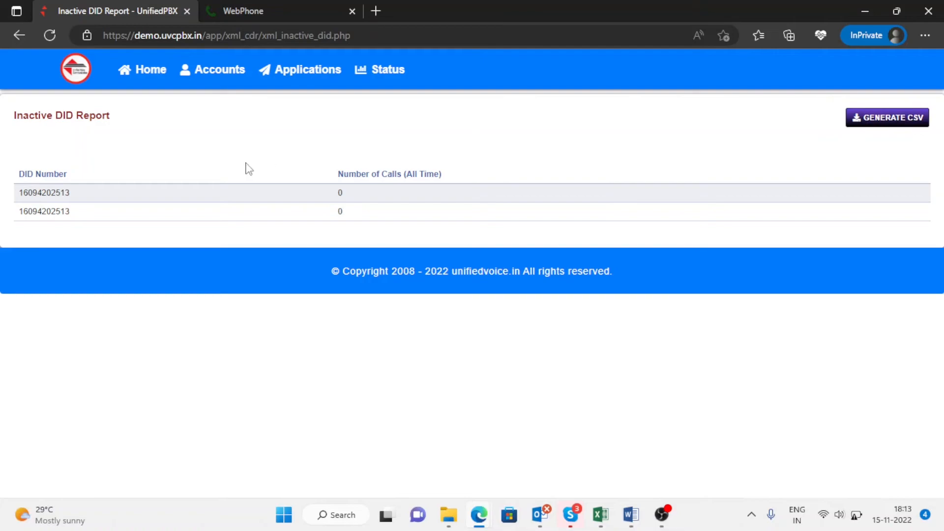
pyautogui.doubleClick(68, 114)
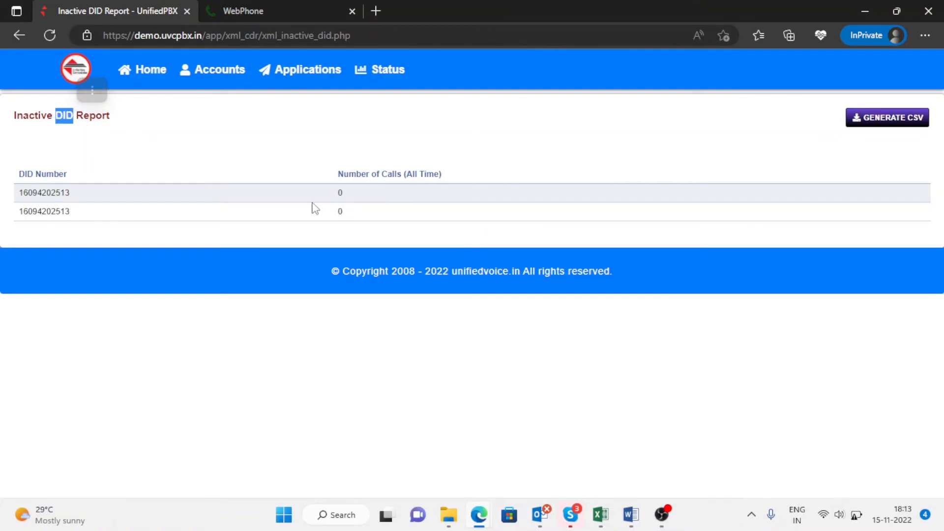
pyautogui.click(366, 197)
pyautogui.moveTo(364, 199); pyautogui.dragTo(331, 201)
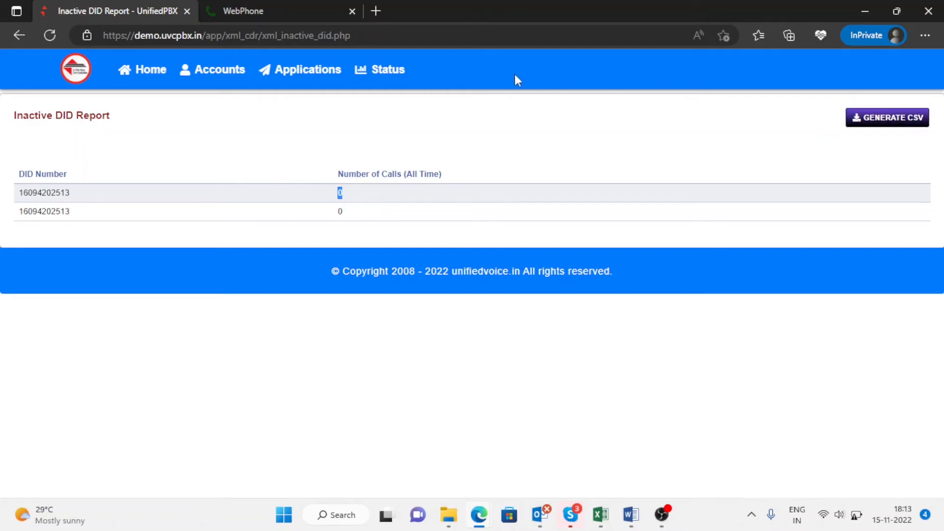
pyautogui.click(400, 72)
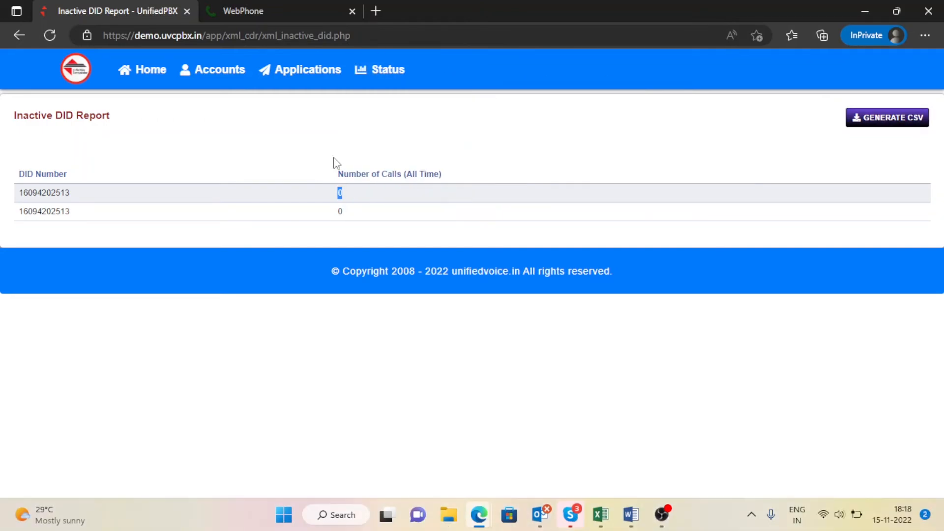
# Step: Open Registrations, reload it, and highlight the Current Active Extensions tile
pyautogui.click(373, 72)
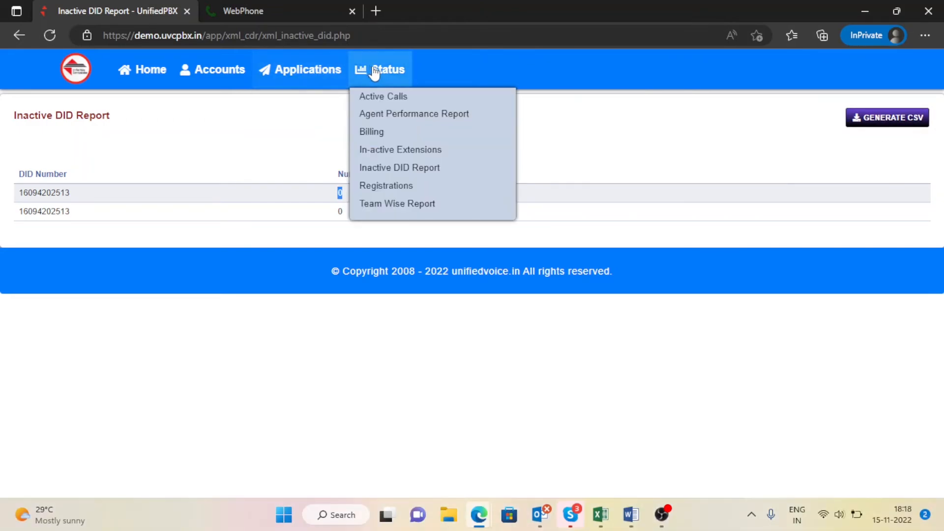
pyautogui.click(406, 189)
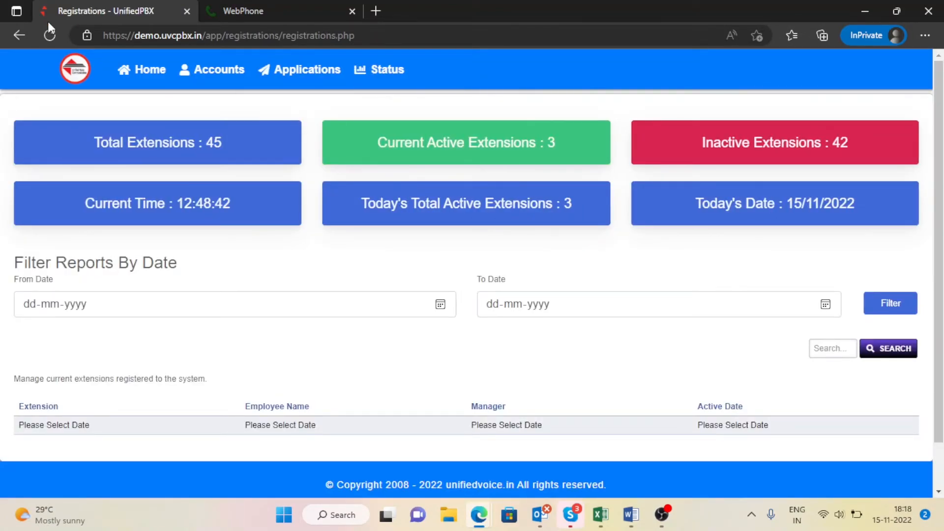
pyautogui.click(49, 35)
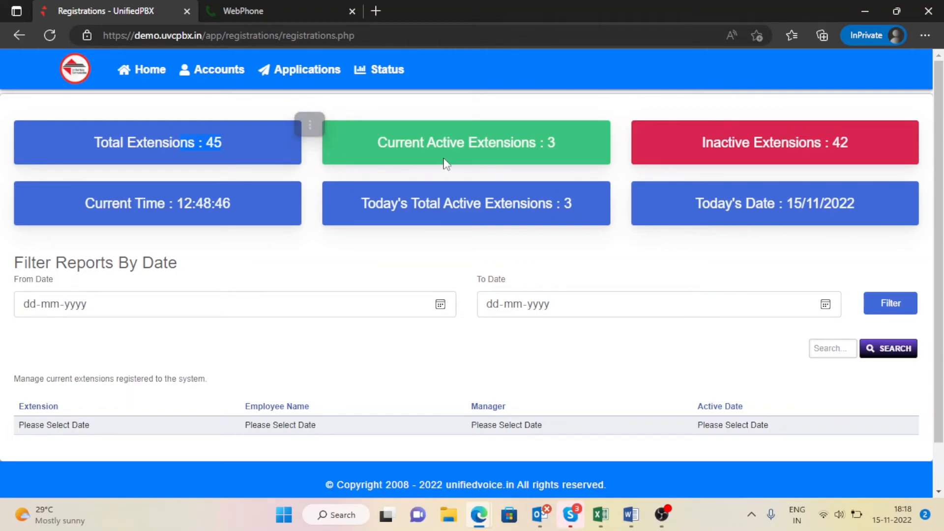
pyautogui.moveTo(424, 141); pyautogui.dragTo(556, 152)
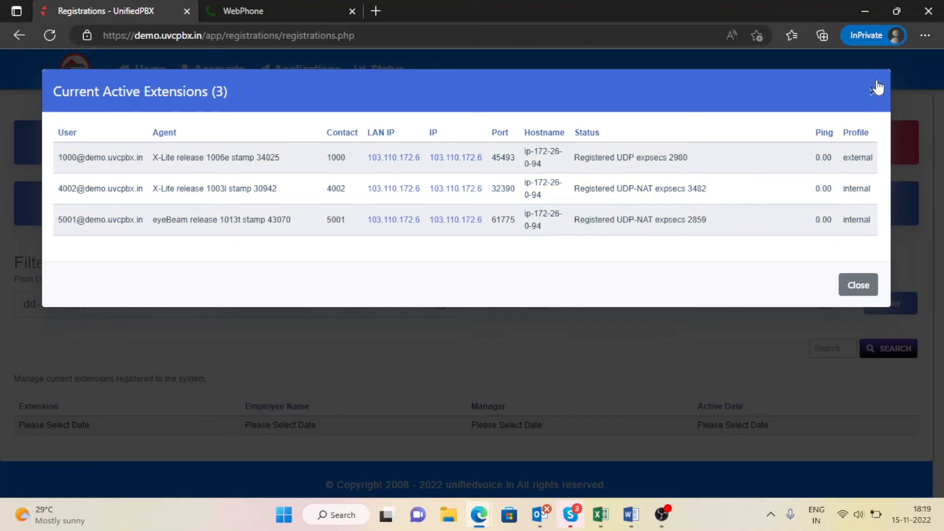
pyautogui.click(875, 90)
pyautogui.moveTo(722, 143); pyautogui.dragTo(840, 143)
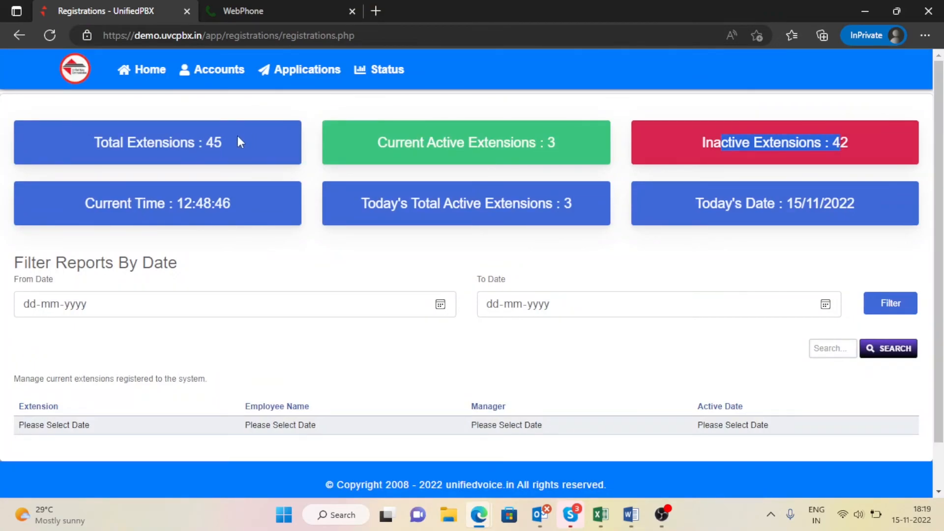
pyautogui.moveTo(202, 142); pyautogui.dragTo(214, 143)
pyautogui.moveTo(487, 145); pyautogui.dragTo(574, 157)
pyautogui.click(574, 156)
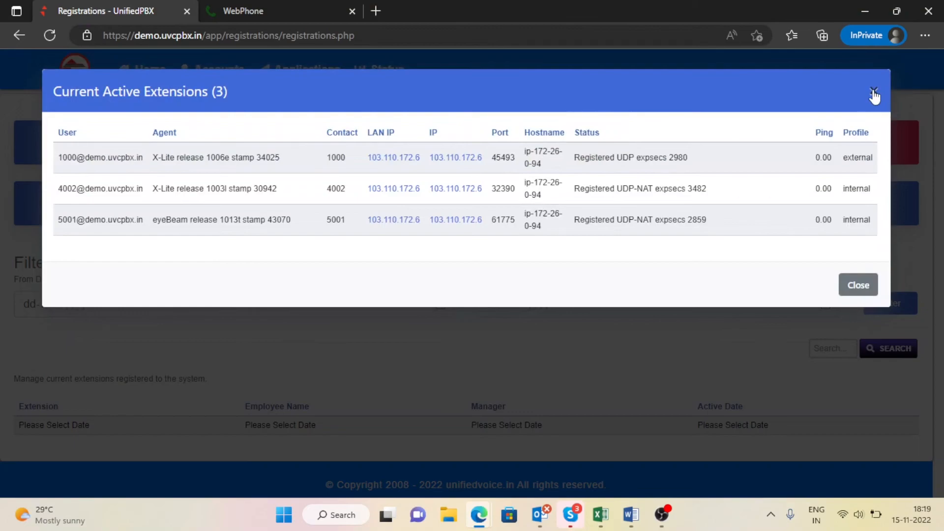
pyautogui.click(873, 93)
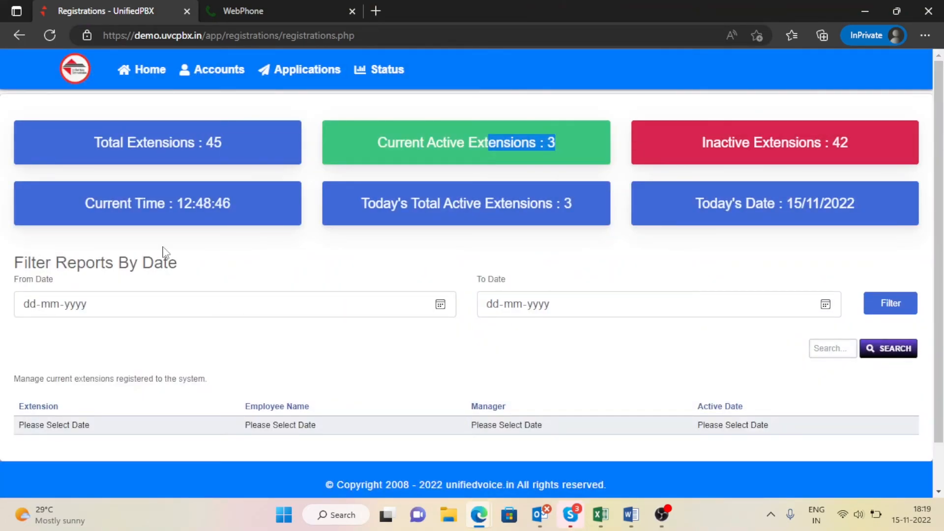
pyautogui.moveTo(146, 213); pyautogui.dragTo(236, 219)
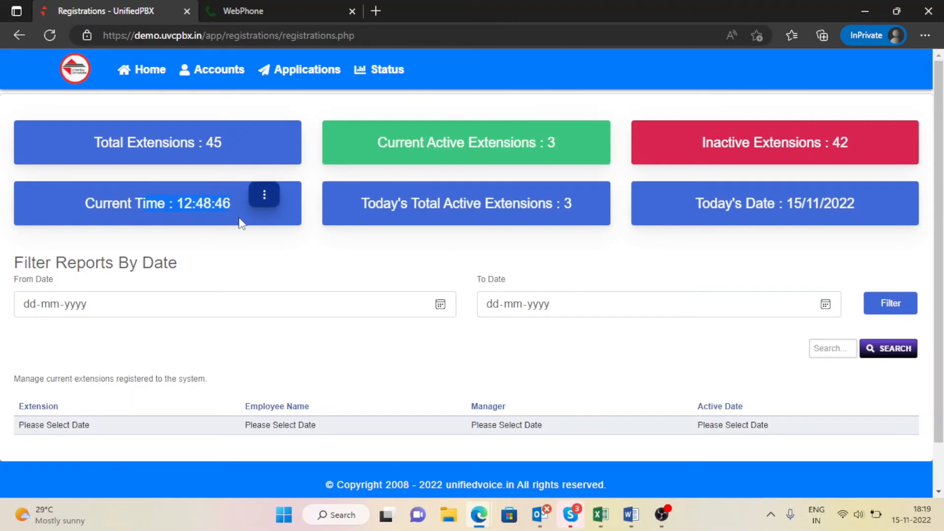
pyautogui.click(364, 199)
pyautogui.moveTo(364, 199); pyautogui.dragTo(512, 201)
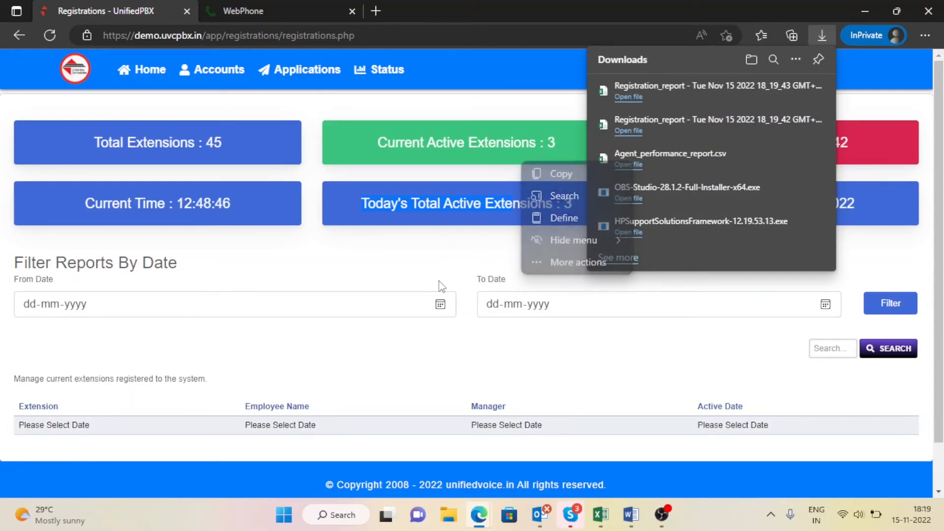
pyautogui.click(430, 265)
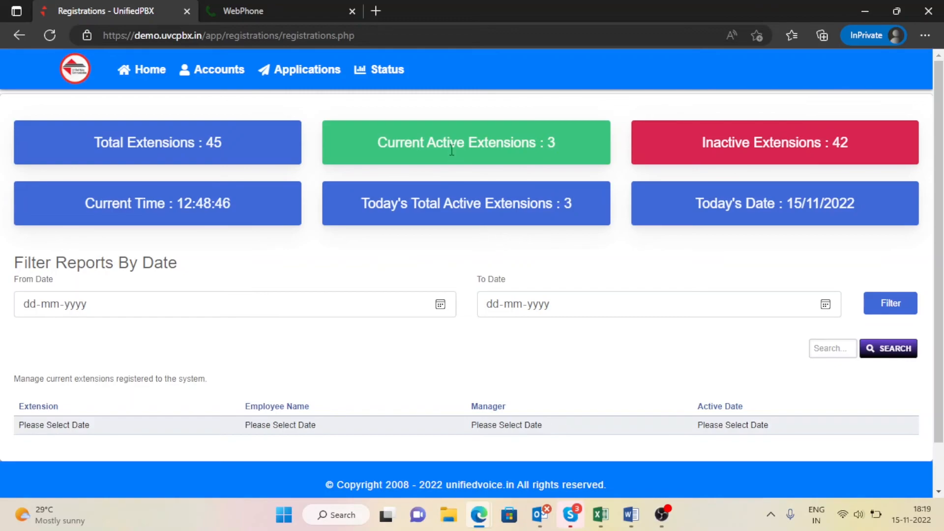
pyautogui.moveTo(448, 147); pyautogui.dragTo(499, 153)
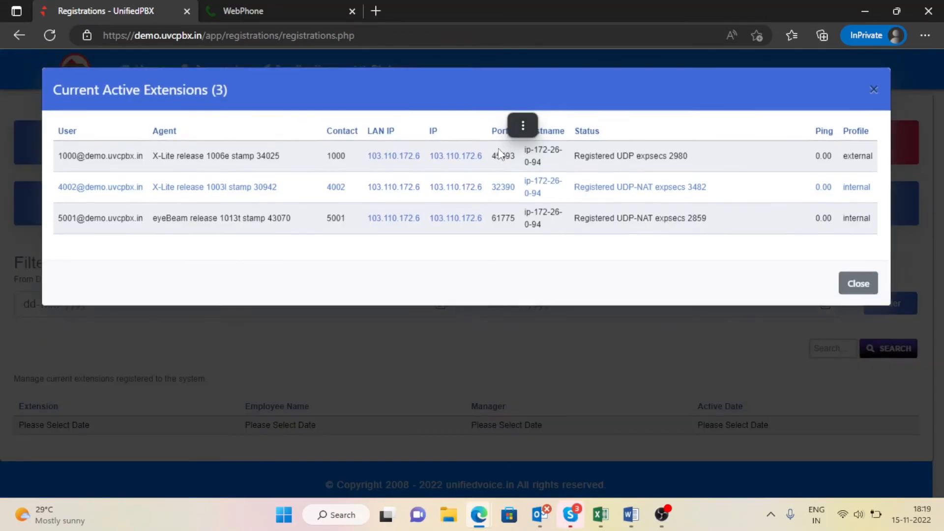
pyautogui.click(875, 92)
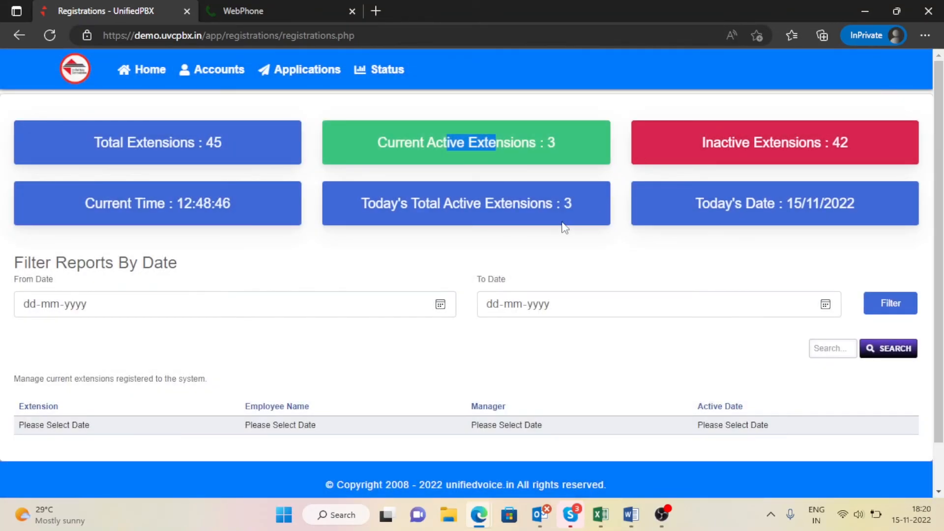
pyautogui.moveTo(525, 199); pyautogui.dragTo(573, 206)
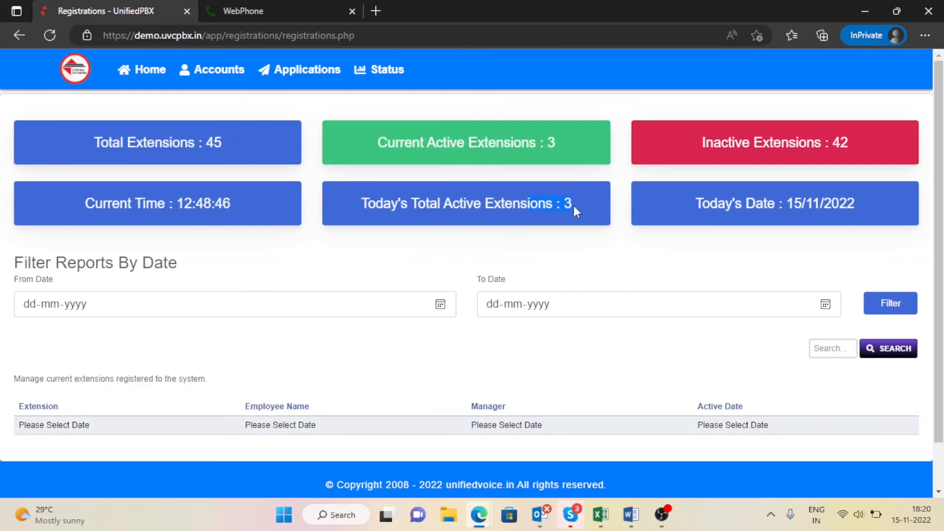
pyautogui.hotkey('ctrl', 'j')
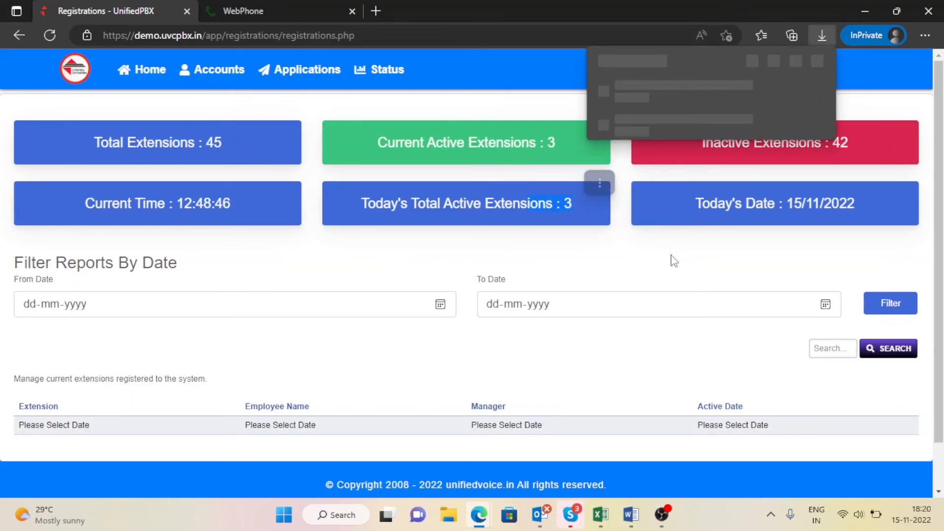
pyautogui.click(410, 268)
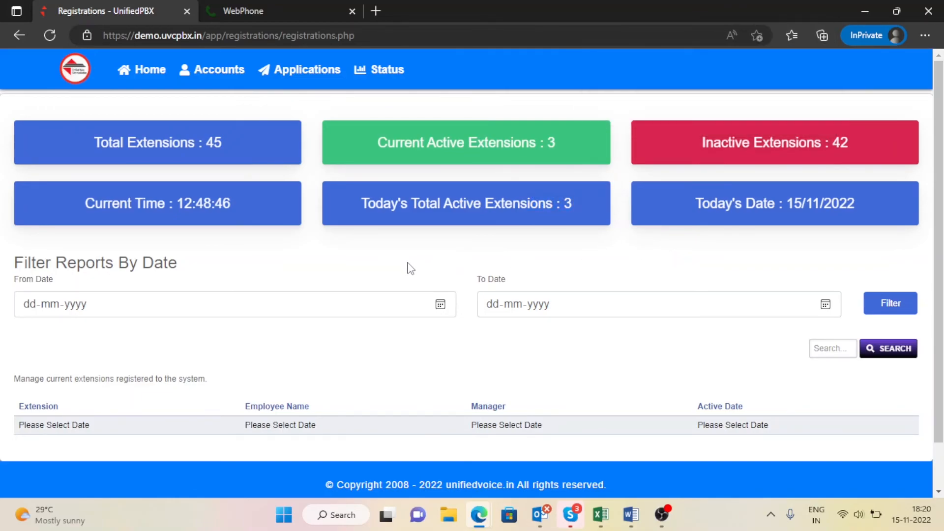
pyautogui.scroll(-1, 409, 268)
# Step: Filter registrations from 01-11-2022 to 15-11-2022 and review extensions 1000, 5001 and 4002
pyautogui.click(441, 254)
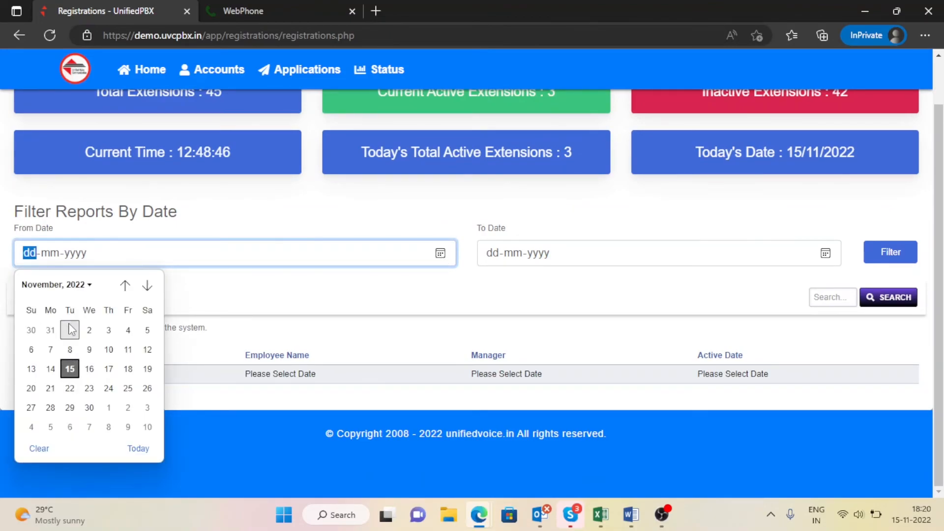
pyautogui.click(70, 329)
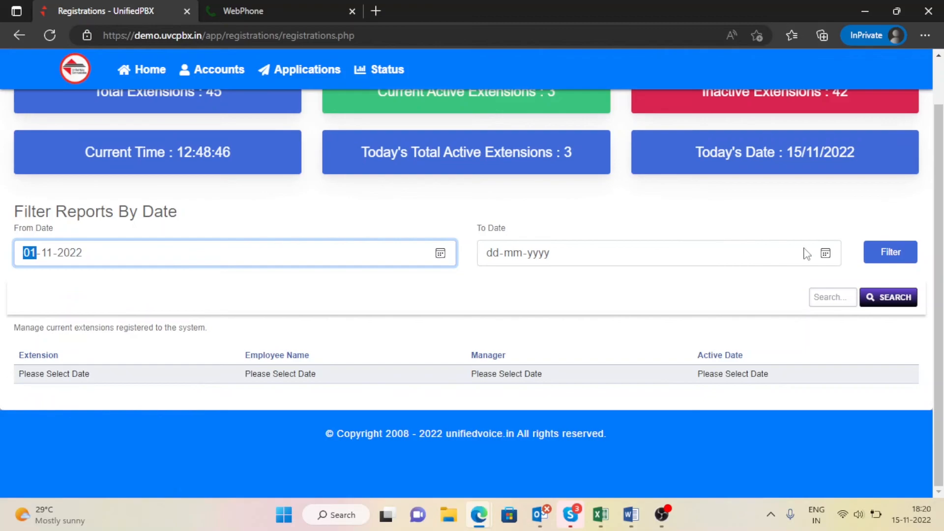
pyautogui.click(825, 253)
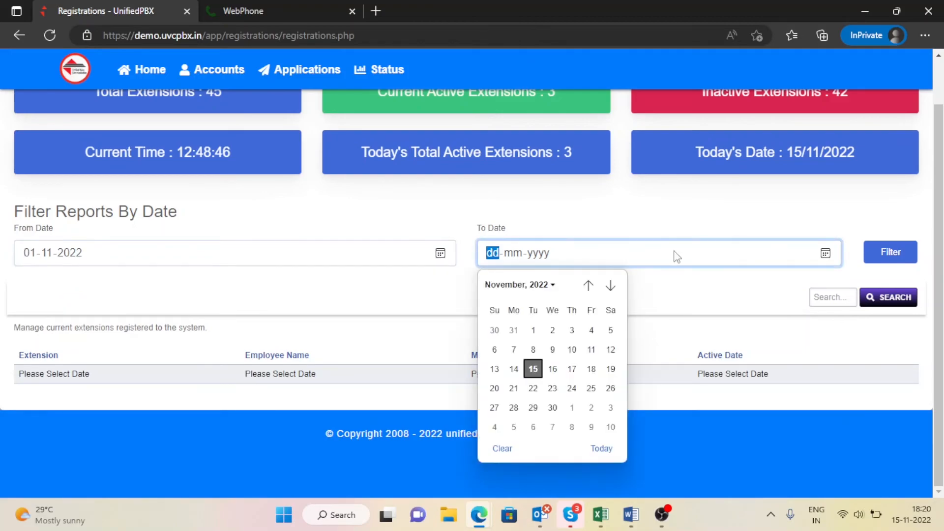
pyautogui.click(532, 370)
pyautogui.click(887, 253)
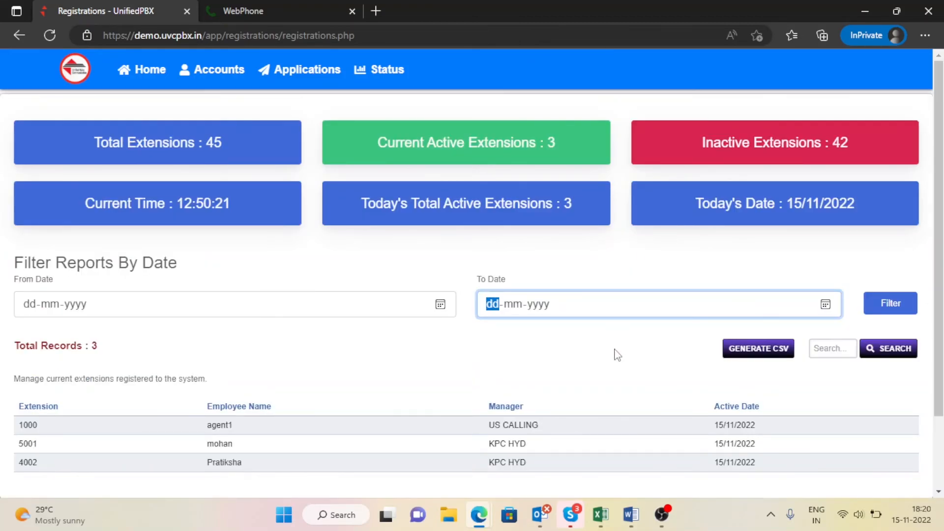
pyautogui.click(618, 355)
pyautogui.scroll(-3, 616, 354)
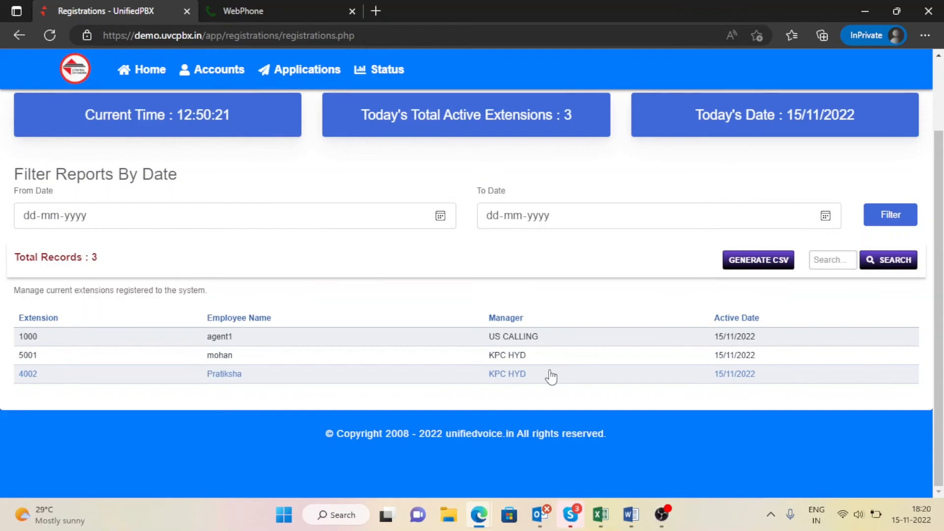
pyautogui.scroll(3, 550, 376)
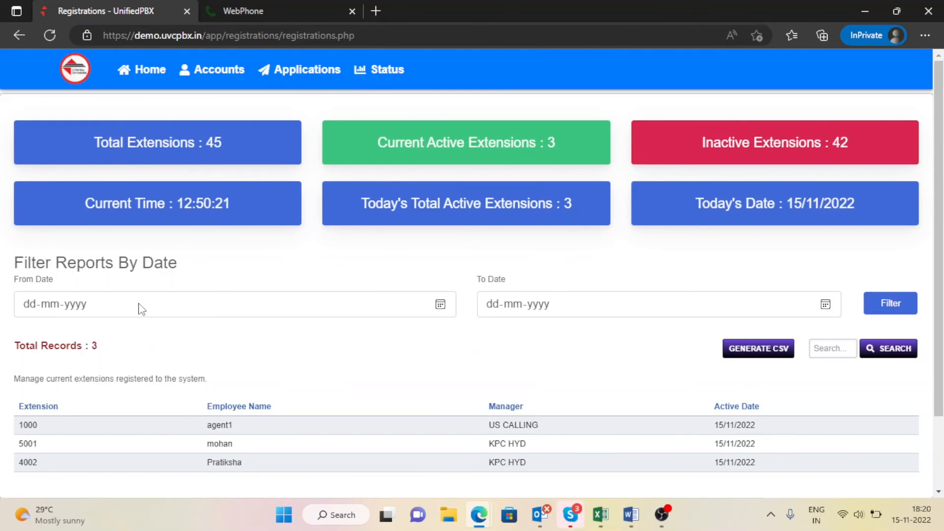
pyautogui.scroll(-3, 142, 309)
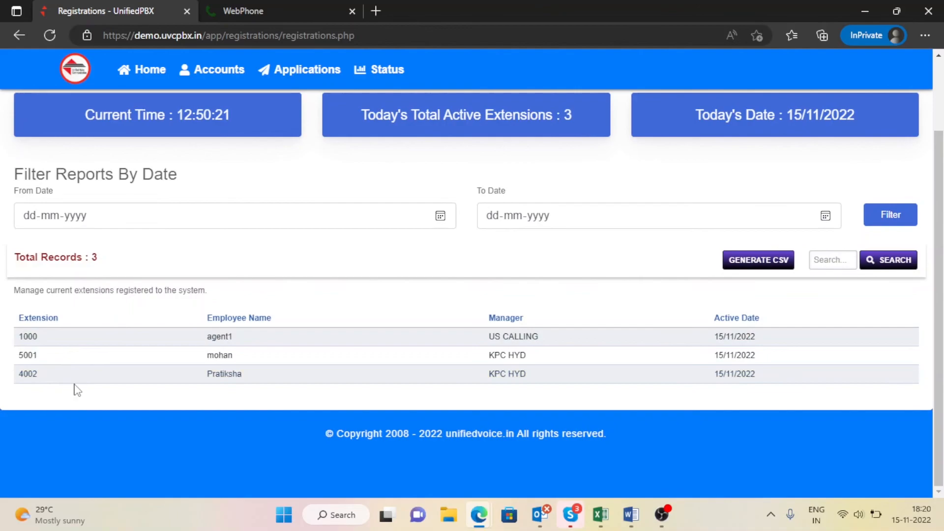
pyautogui.scroll(3, 76, 390)
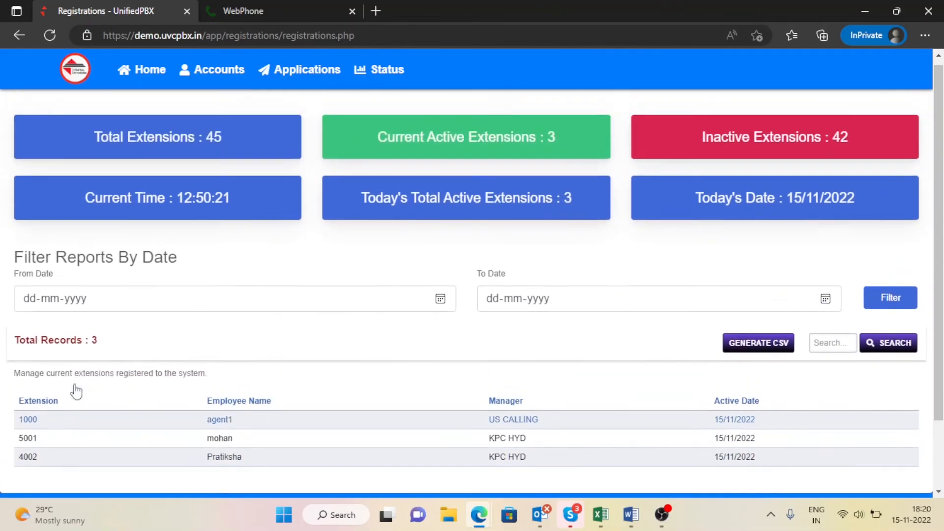
pyautogui.moveTo(379, 75)
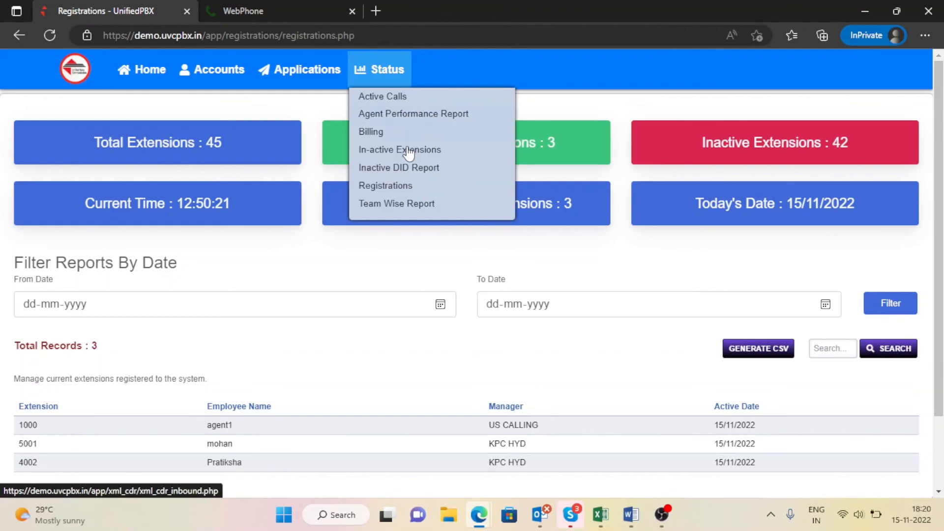
# Step: Reload the Registrations page, then go to the Team Wise Report
pyautogui.click(416, 189)
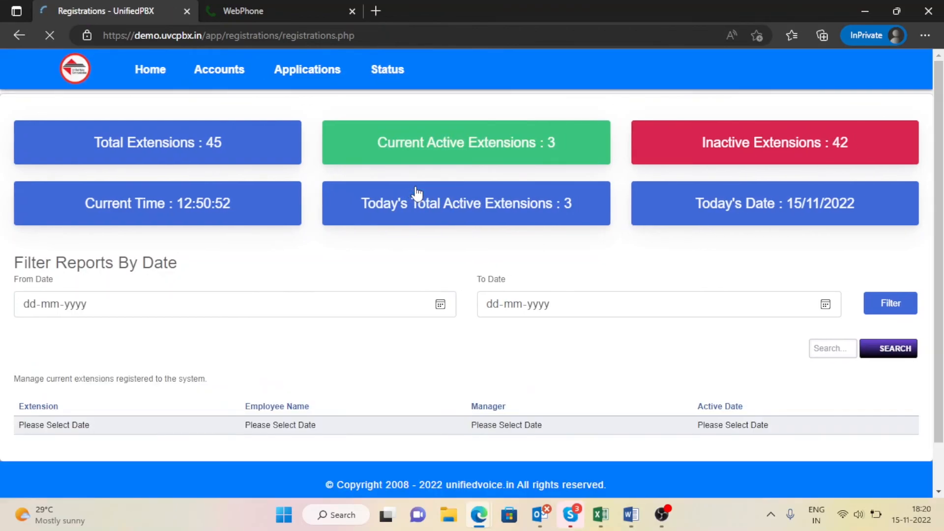
pyautogui.moveTo(388, 69)
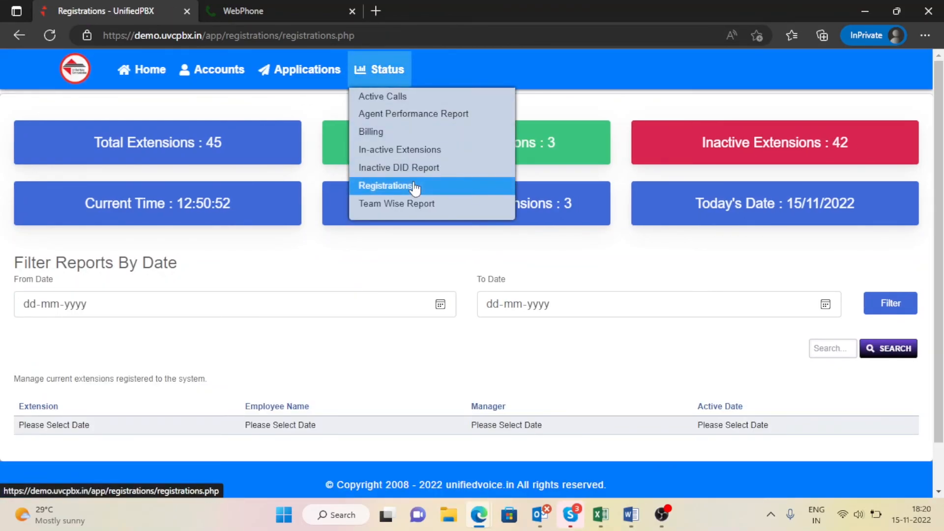
pyautogui.click(433, 206)
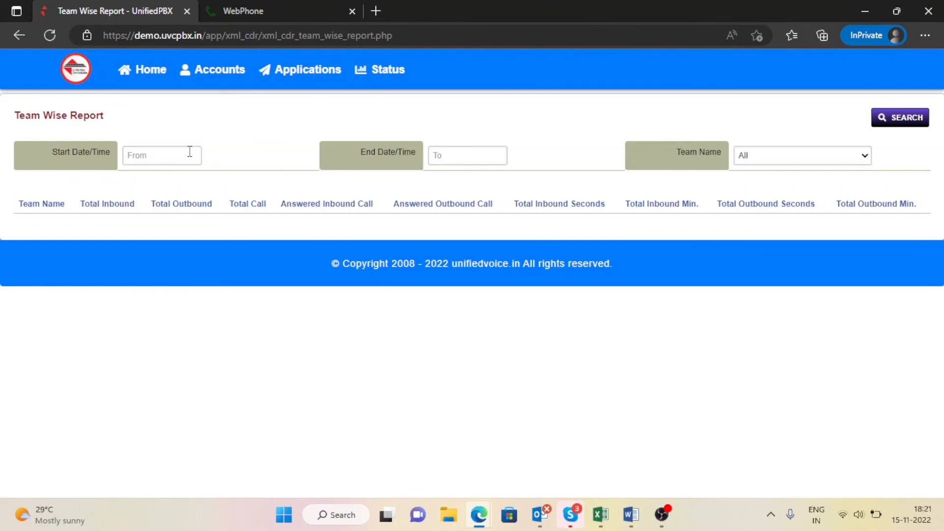
# Step: Run the Team Wise Report for 2022-11-01 to 2022-11-15 with Team Name left as All
pyautogui.click(190, 151)
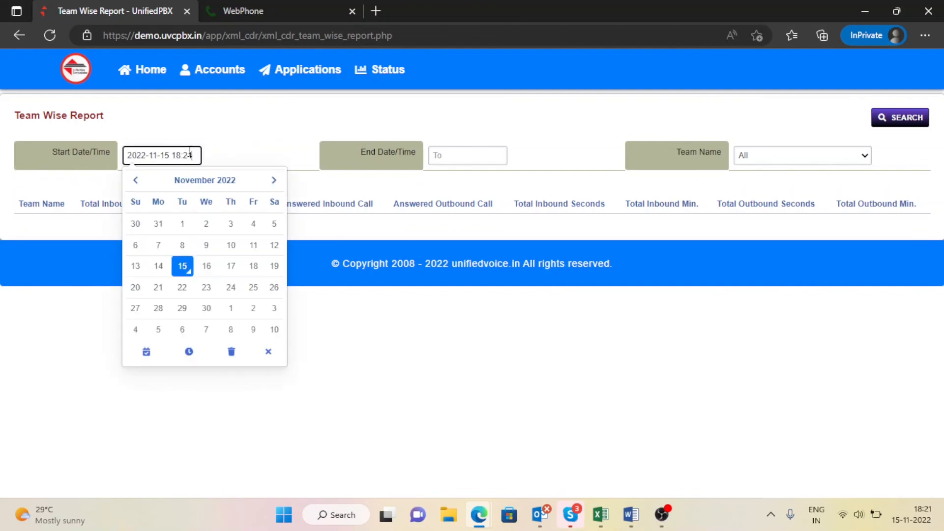
pyautogui.click(189, 225)
pyautogui.click(466, 154)
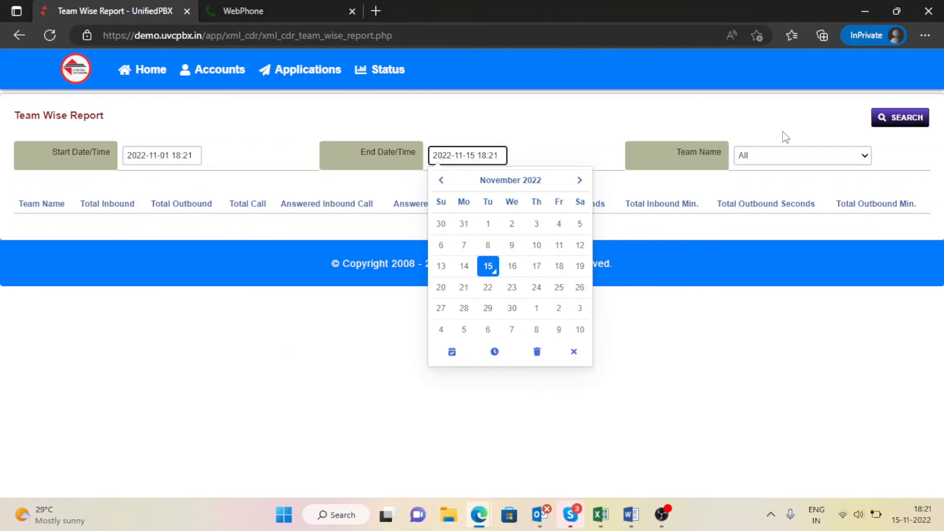
pyautogui.click(819, 160)
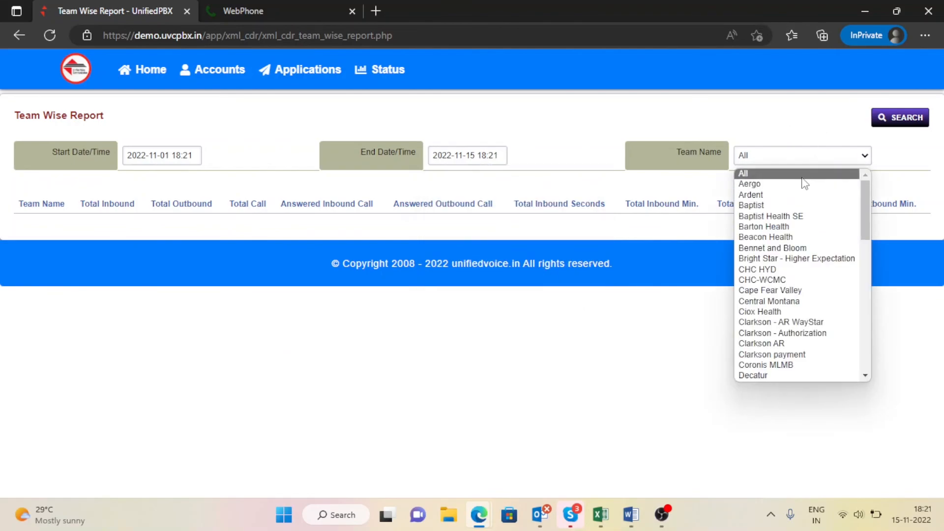
pyautogui.click(758, 175)
pyautogui.click(892, 124)
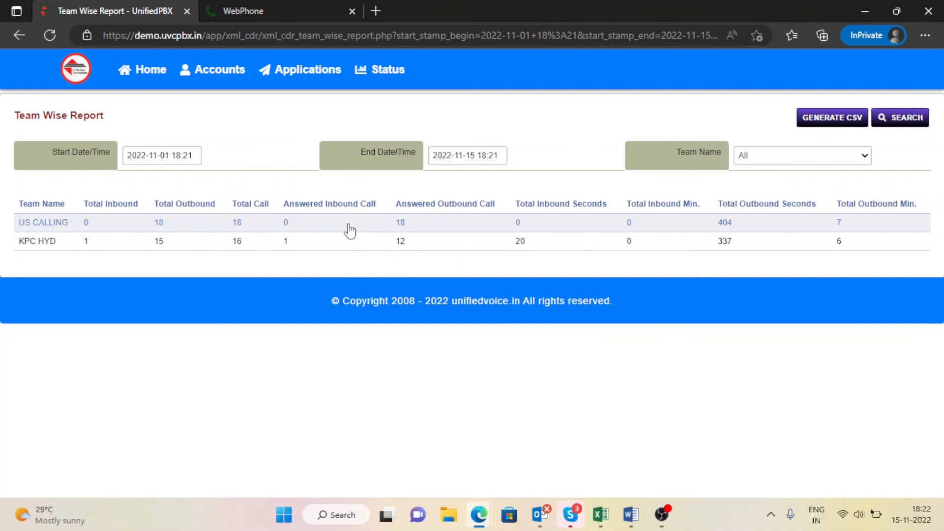
# Step: Leave the team filter on All and switch to the OBS Studio window
pyautogui.click(756, 155)
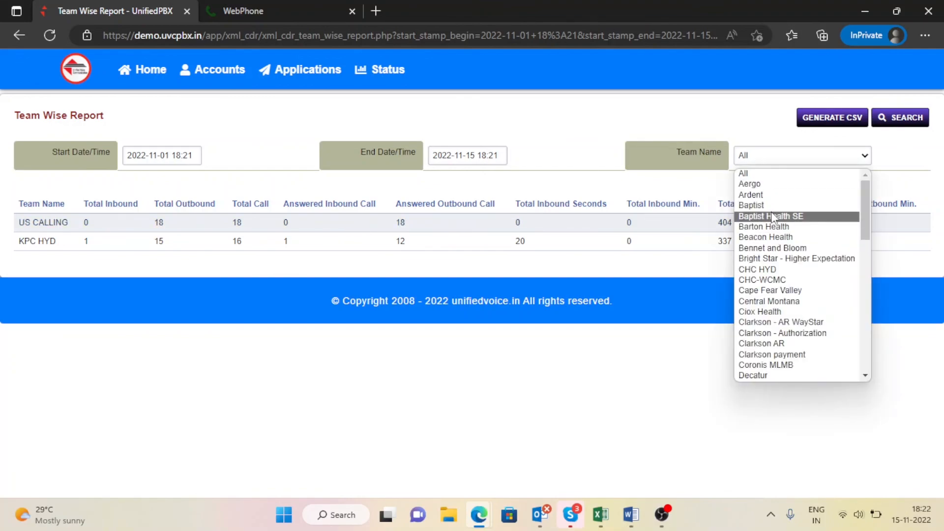
pyautogui.click(756, 126)
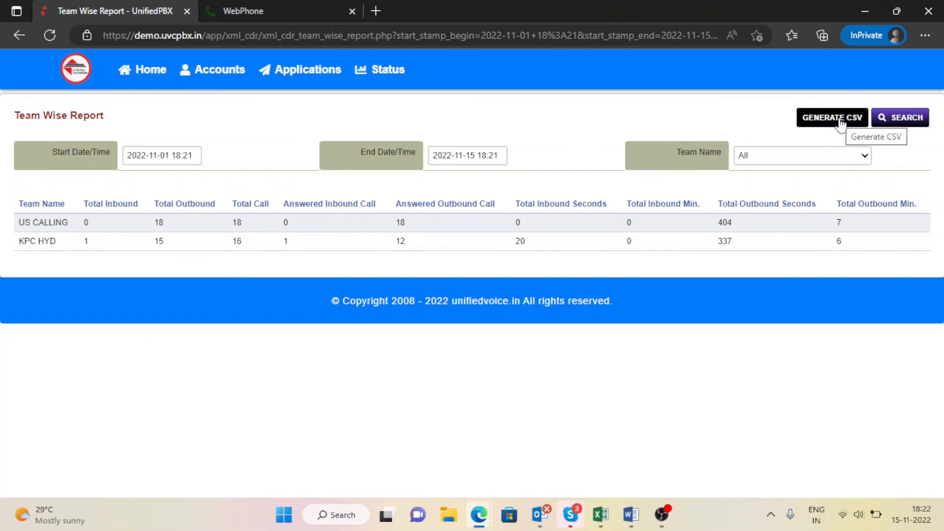
pyautogui.moveTo(392, 78)
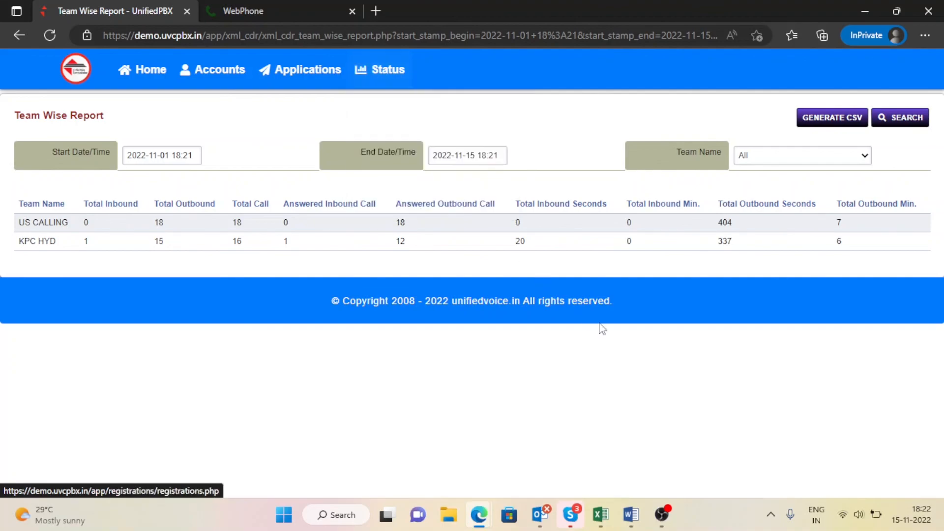
pyautogui.click(663, 511)
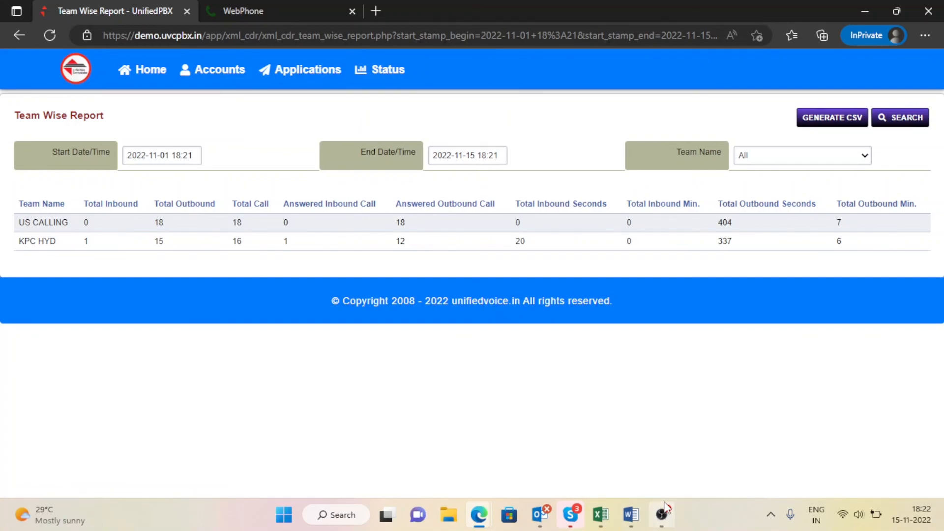